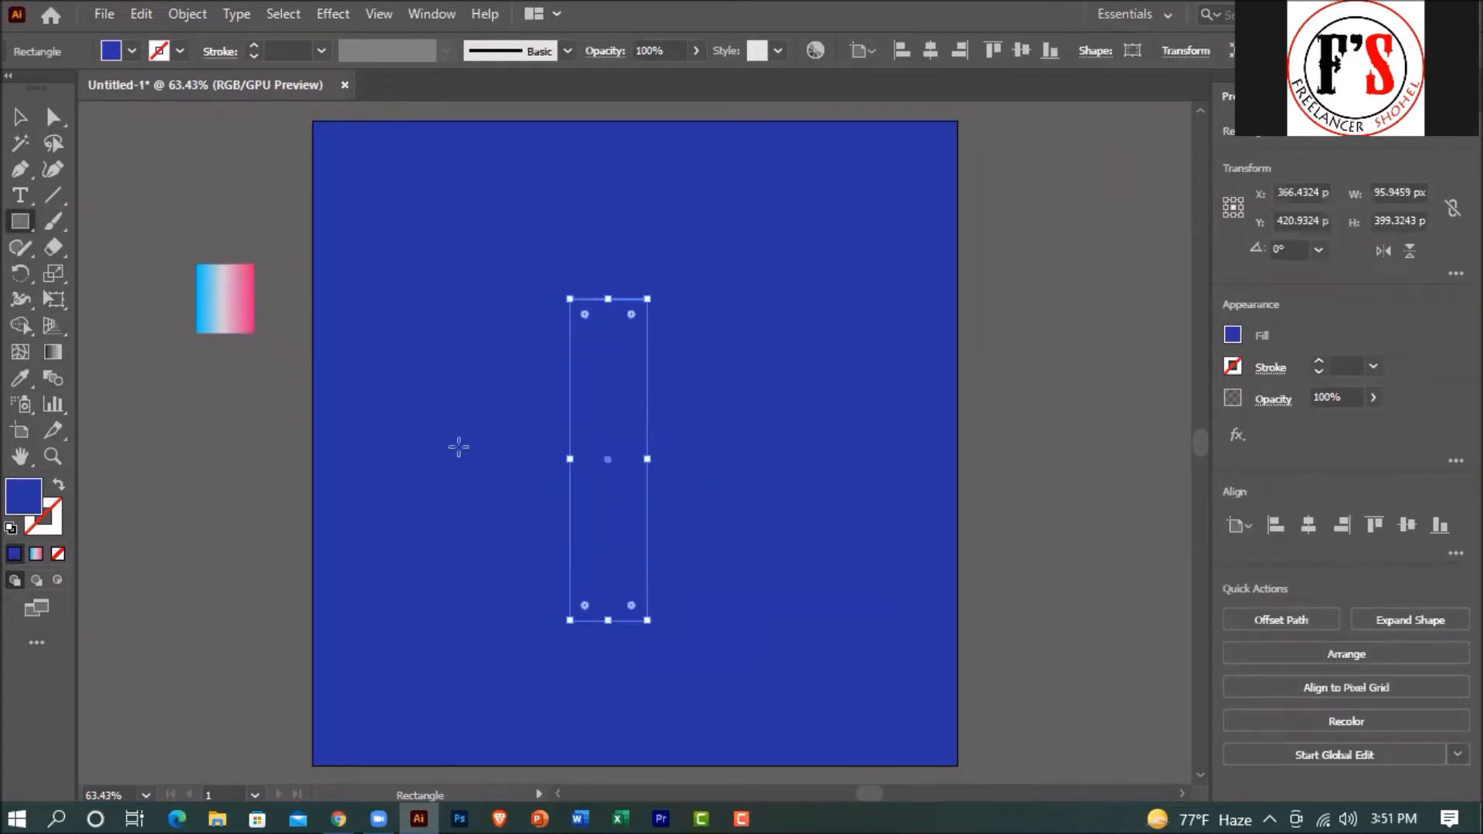
Give the tall rectangle a white outline 10 pt thick and deselect it.
left_click(1318, 361)
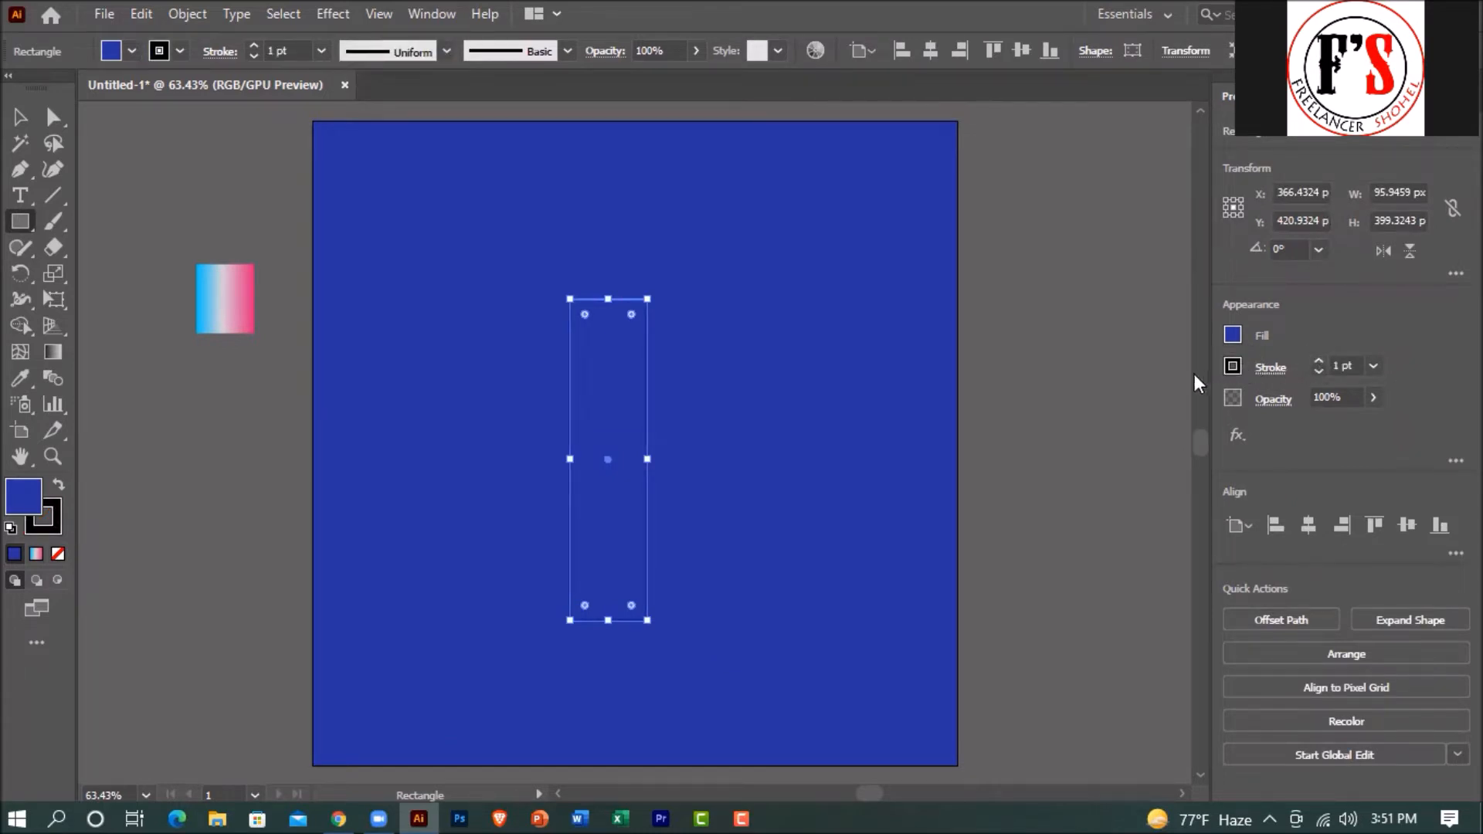
left_click(1233, 365)
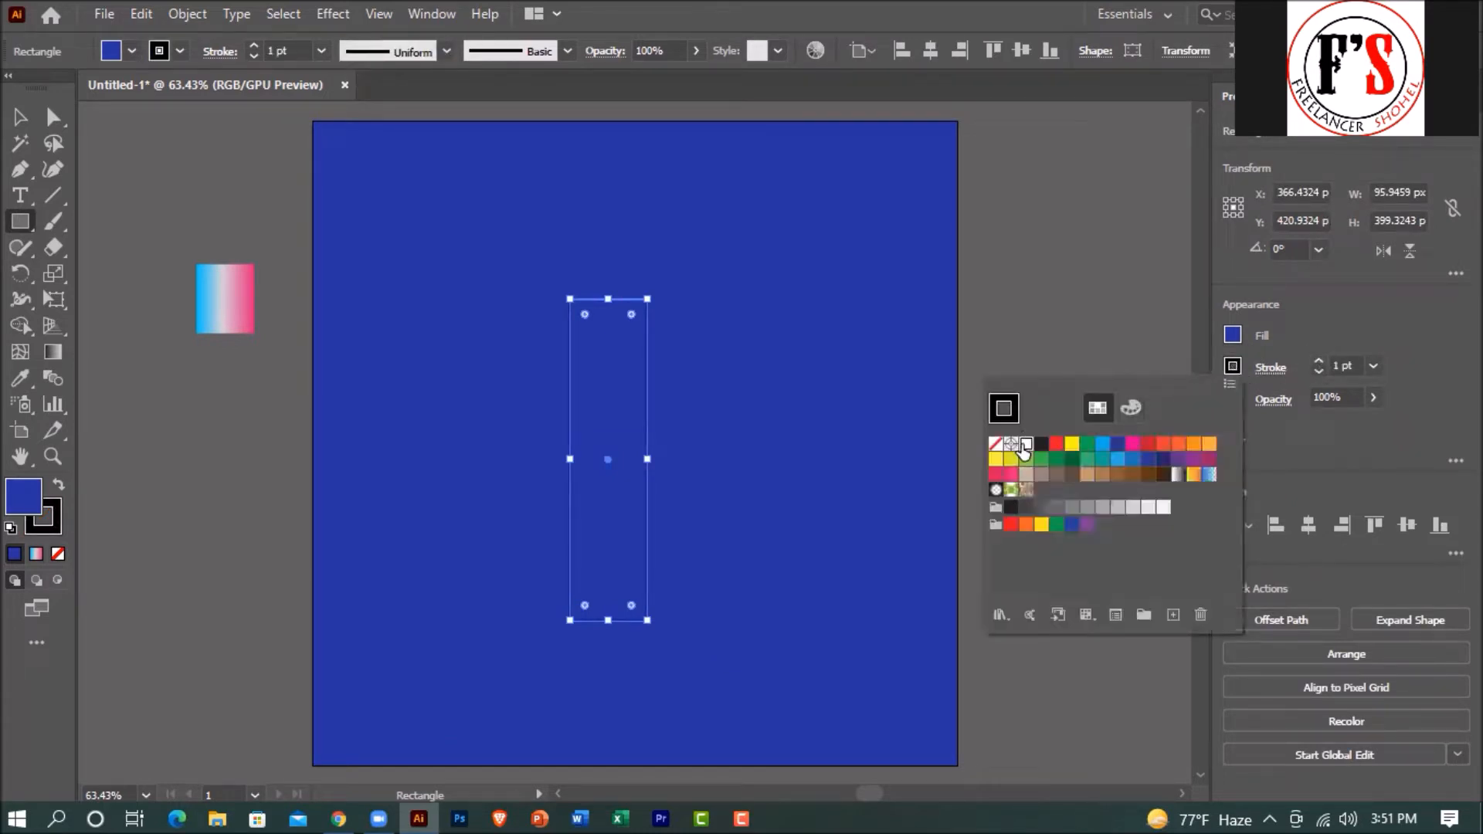
left_click(1026, 445)
left_click(1378, 400)
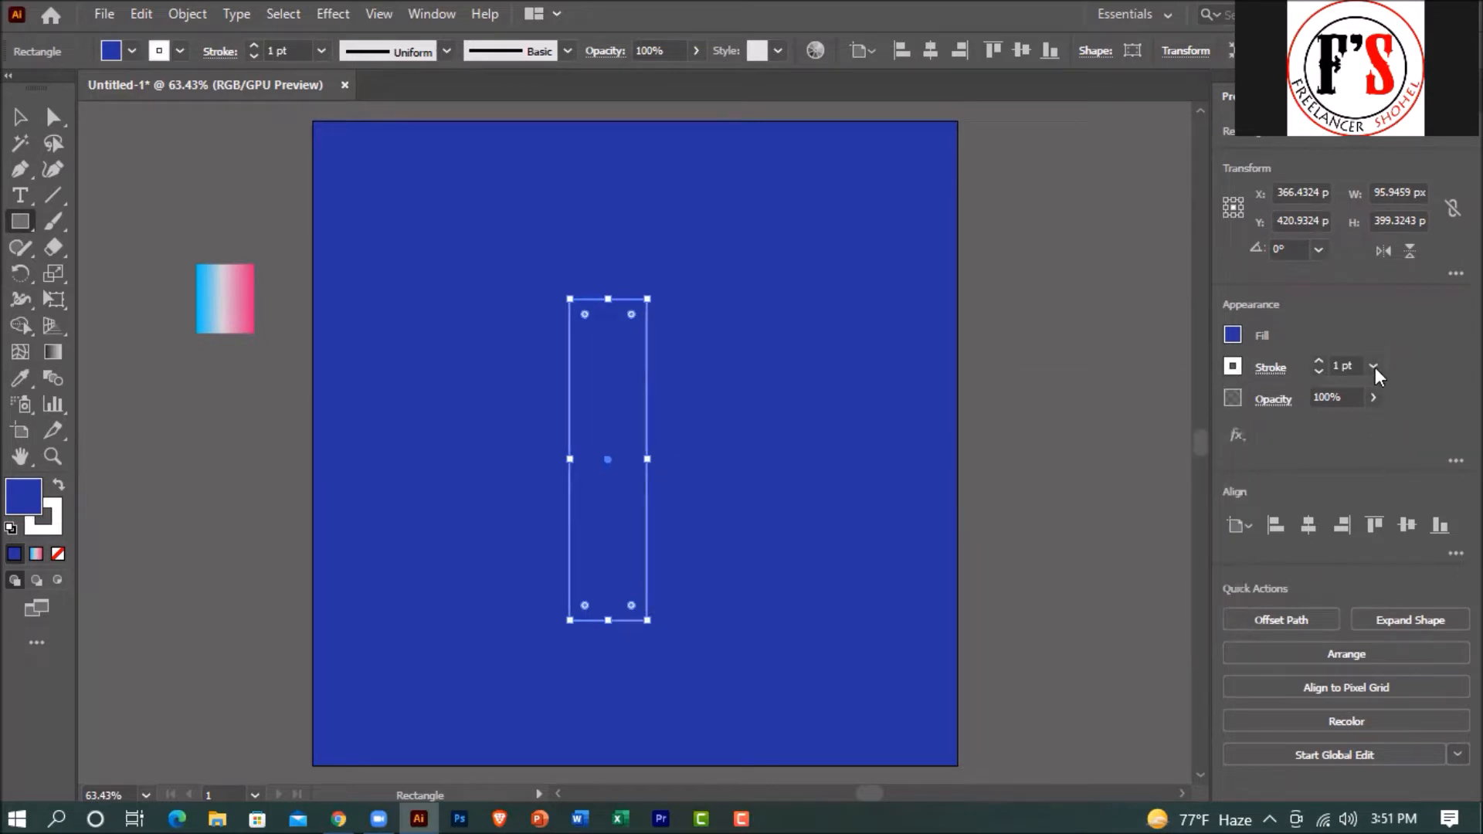
left_click(1374, 366)
left_click(1399, 460)
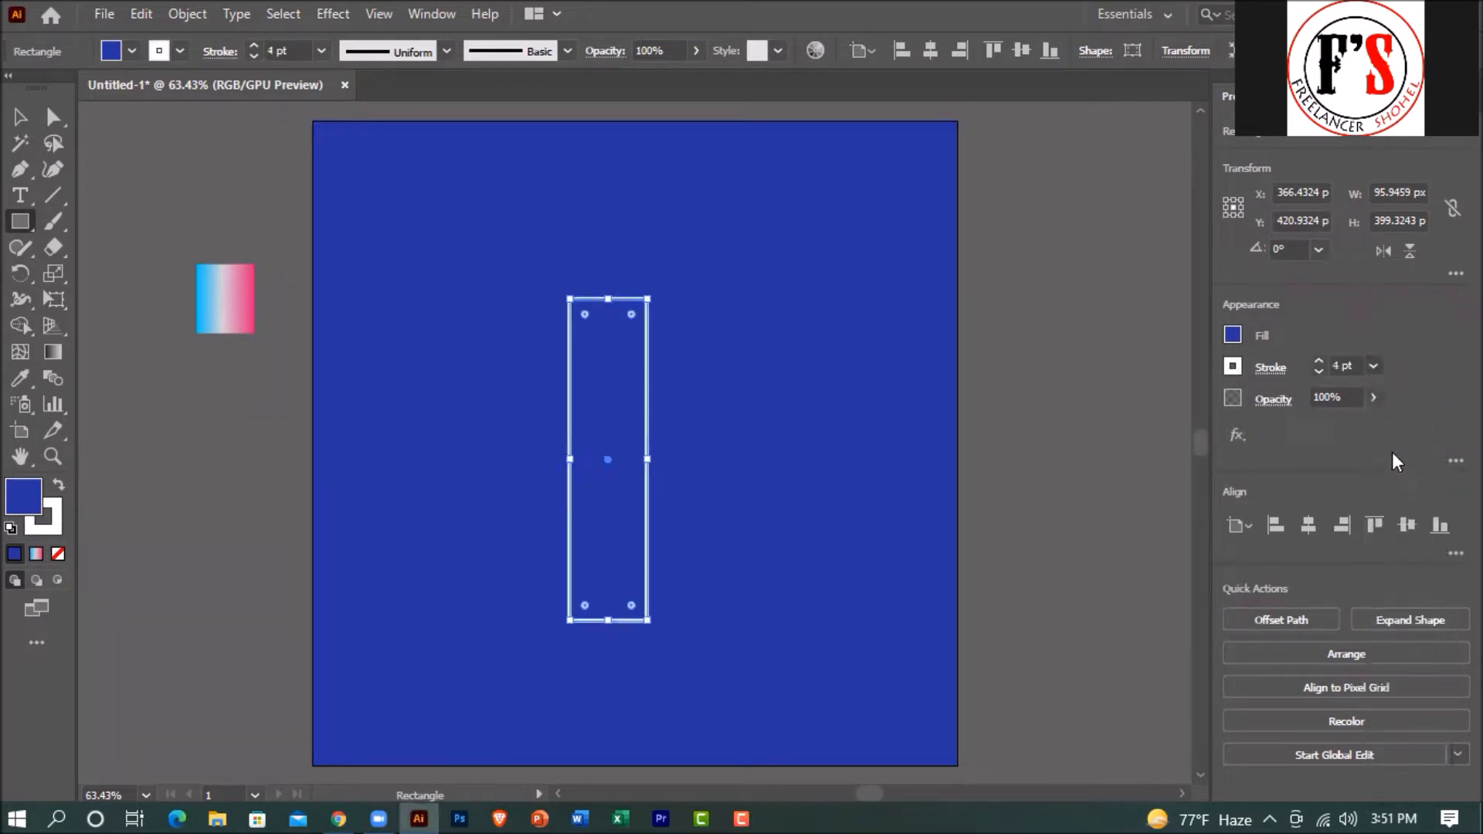
left_click(1375, 366)
left_click(1398, 503)
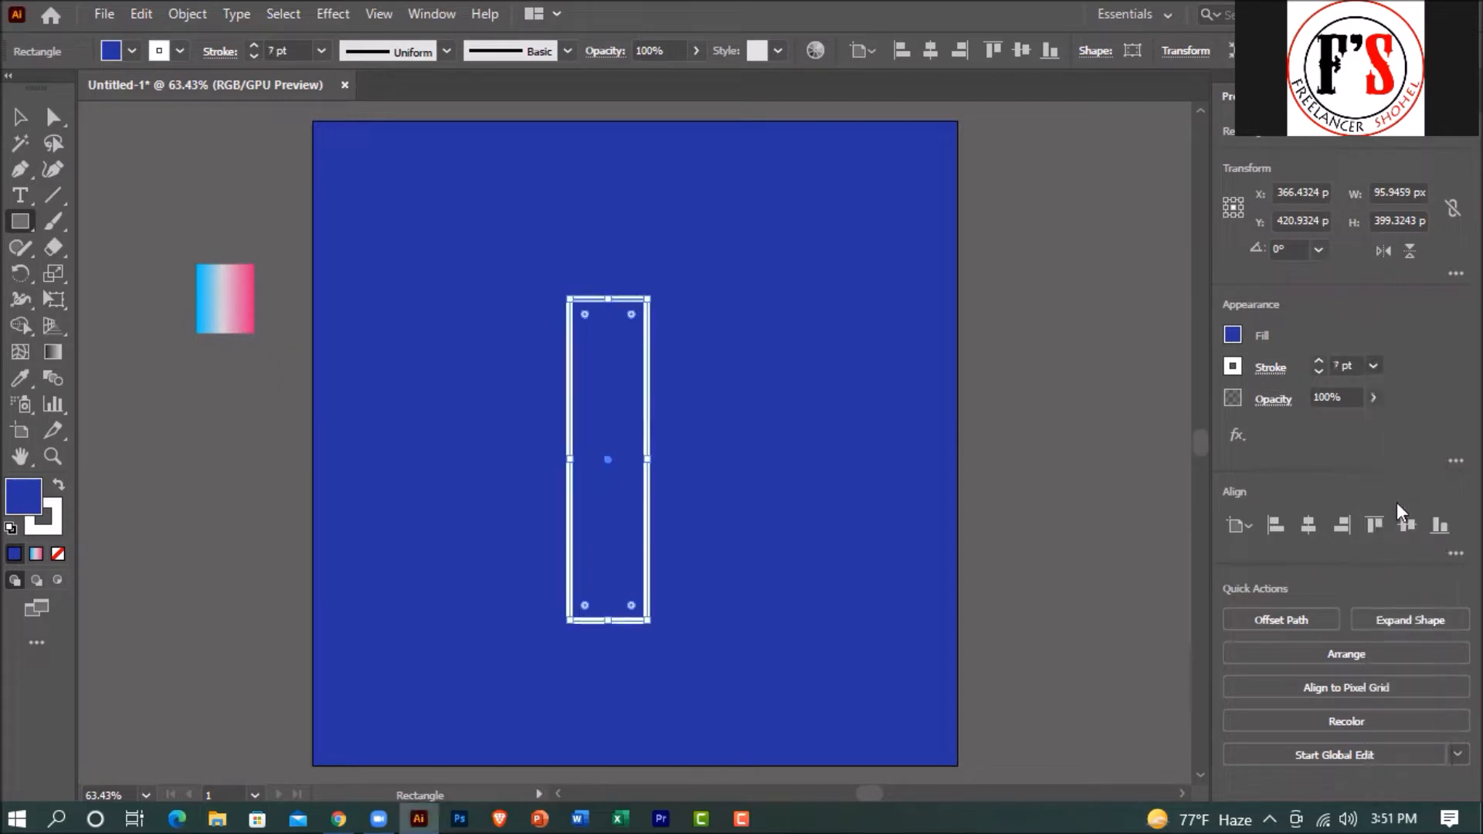
left_click(1374, 368)
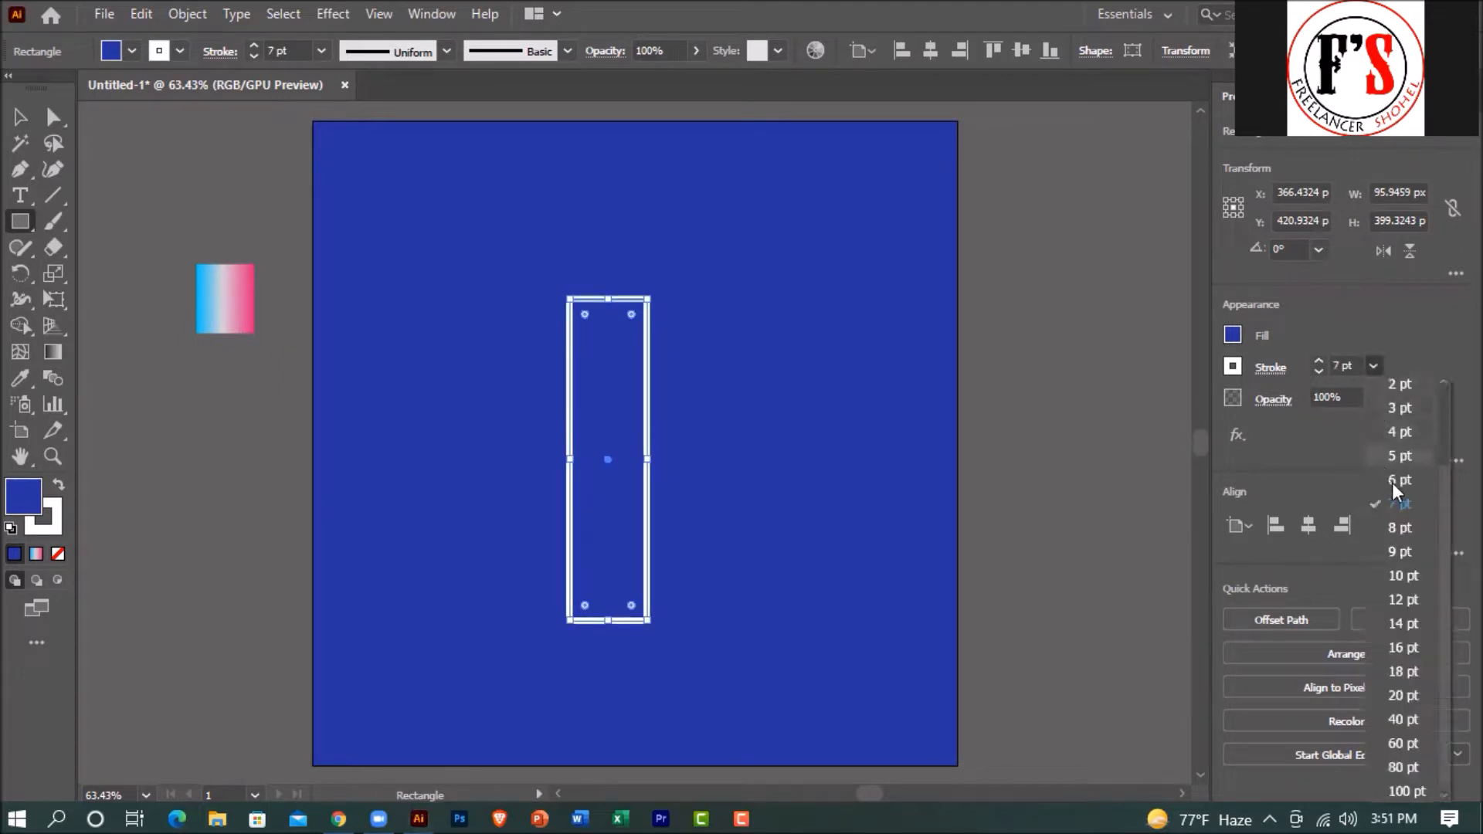
left_click(1403, 574)
left_click(20, 117)
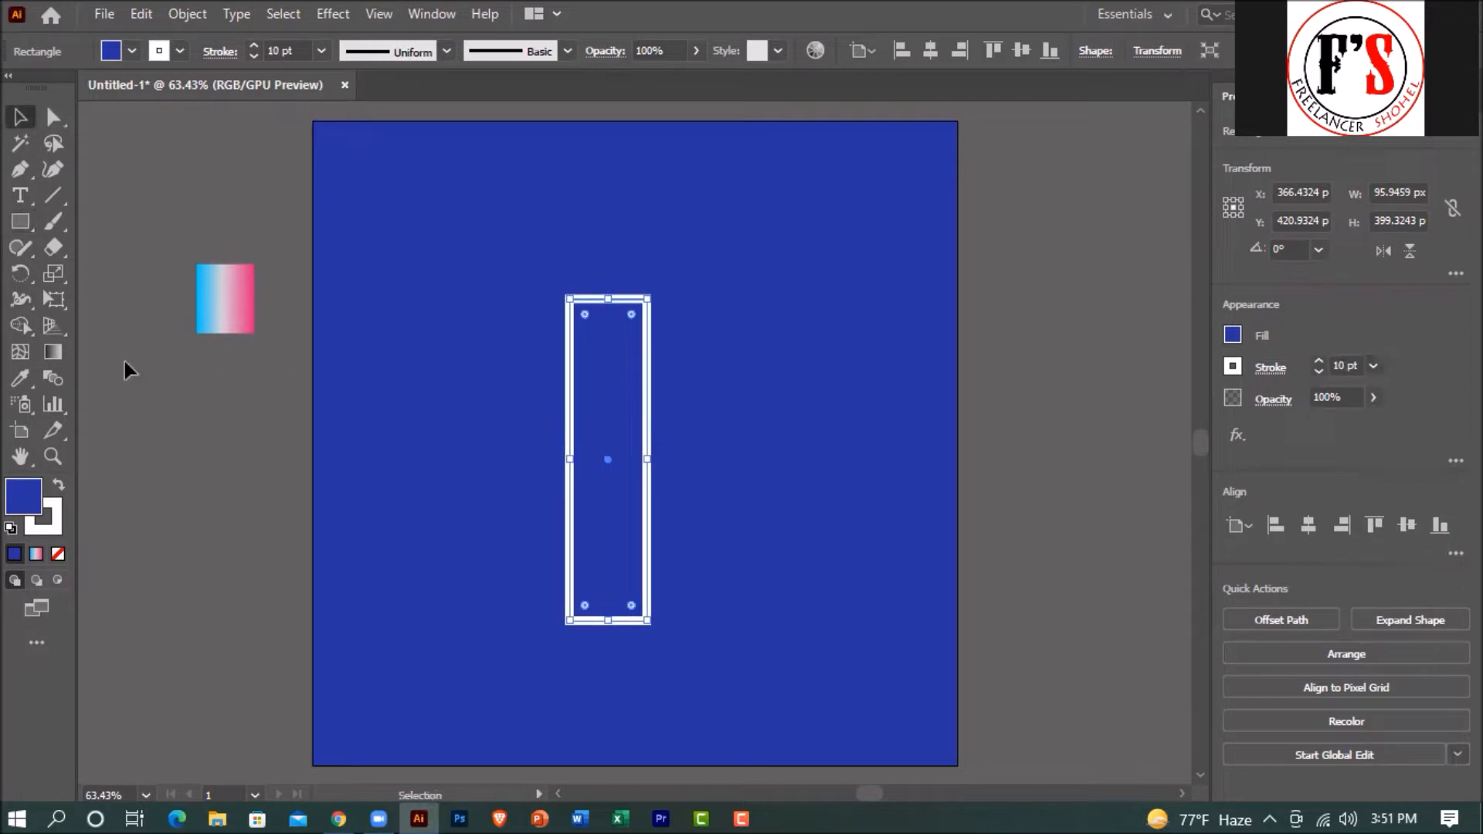
left_click(126, 368)
Duplicate the tall rectangle, rotate the copy 90°, and place it on top of the stem as the crossbar of a T.
left_click(579, 448)
left_click_drag(646, 376, 746, 376, "alt+shift")
left_click_drag(596, 329, 533, 409, "shift")
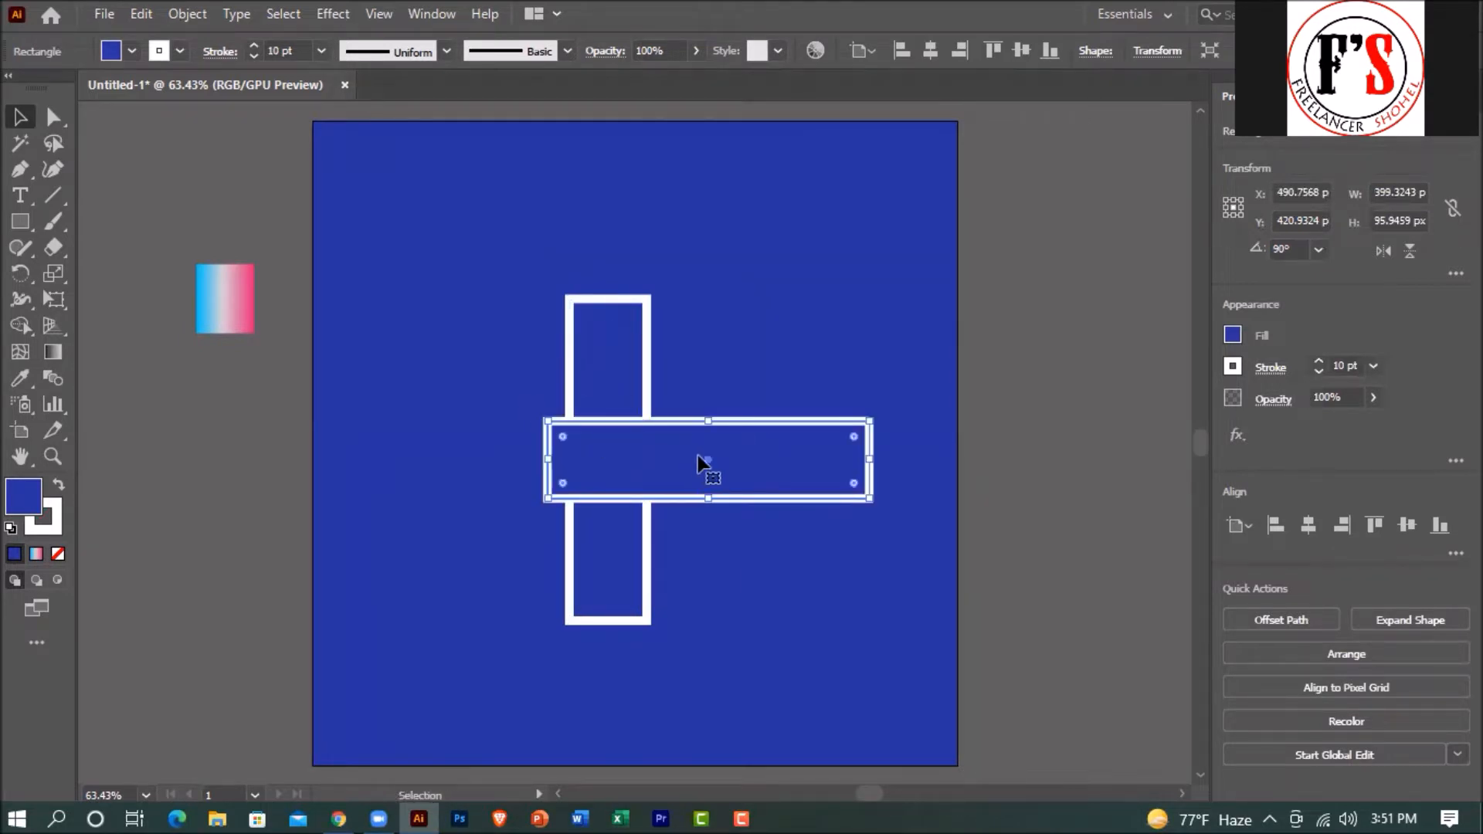
left_click_drag(707, 469, 611, 258)
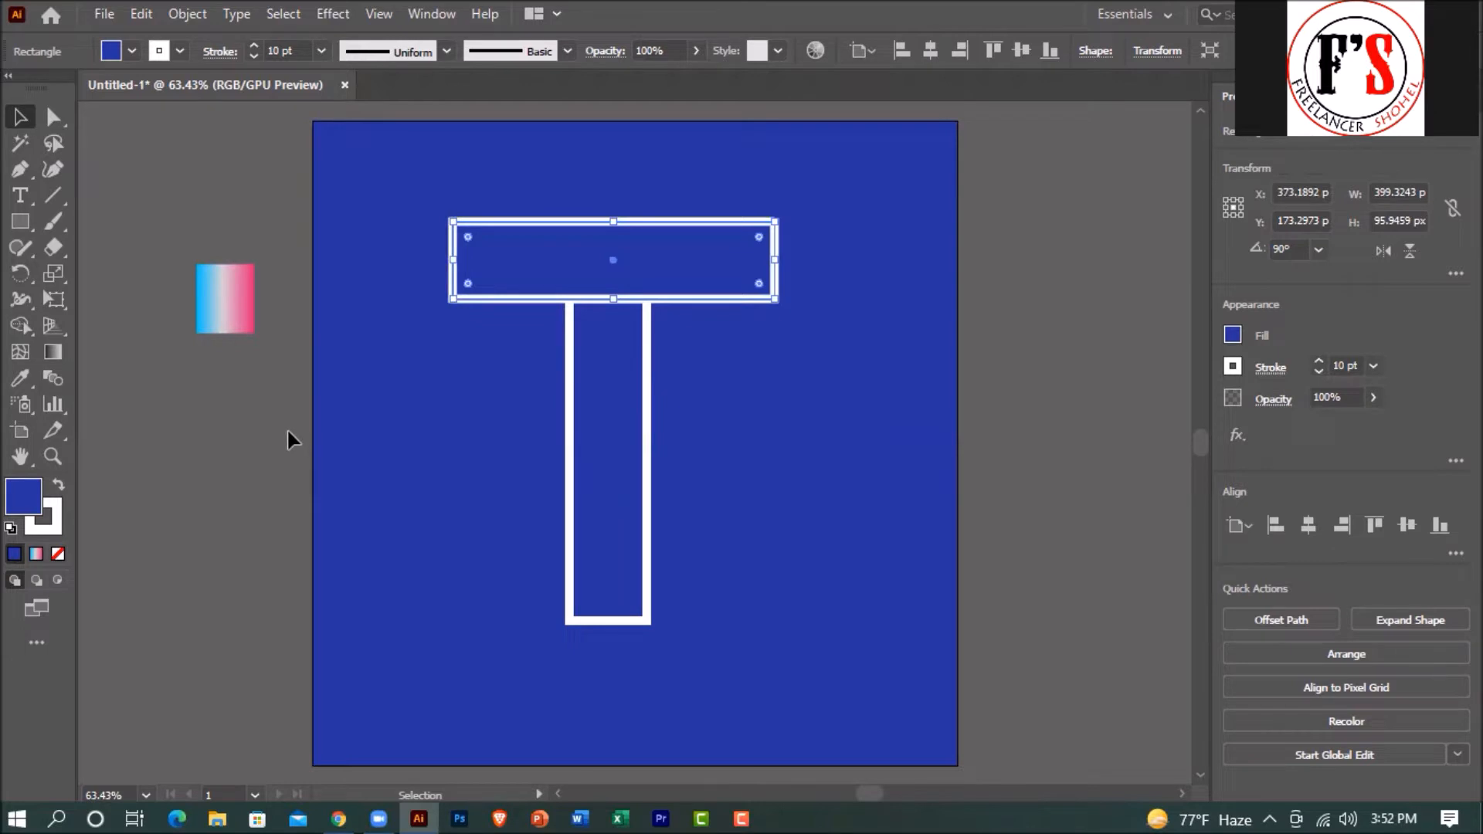
Select the crossbar and stem rectangles and align their horizontal centres.
left_click_drag(520, 346, 649, 379)
key("ctrl+z")
left_click(1309, 525)
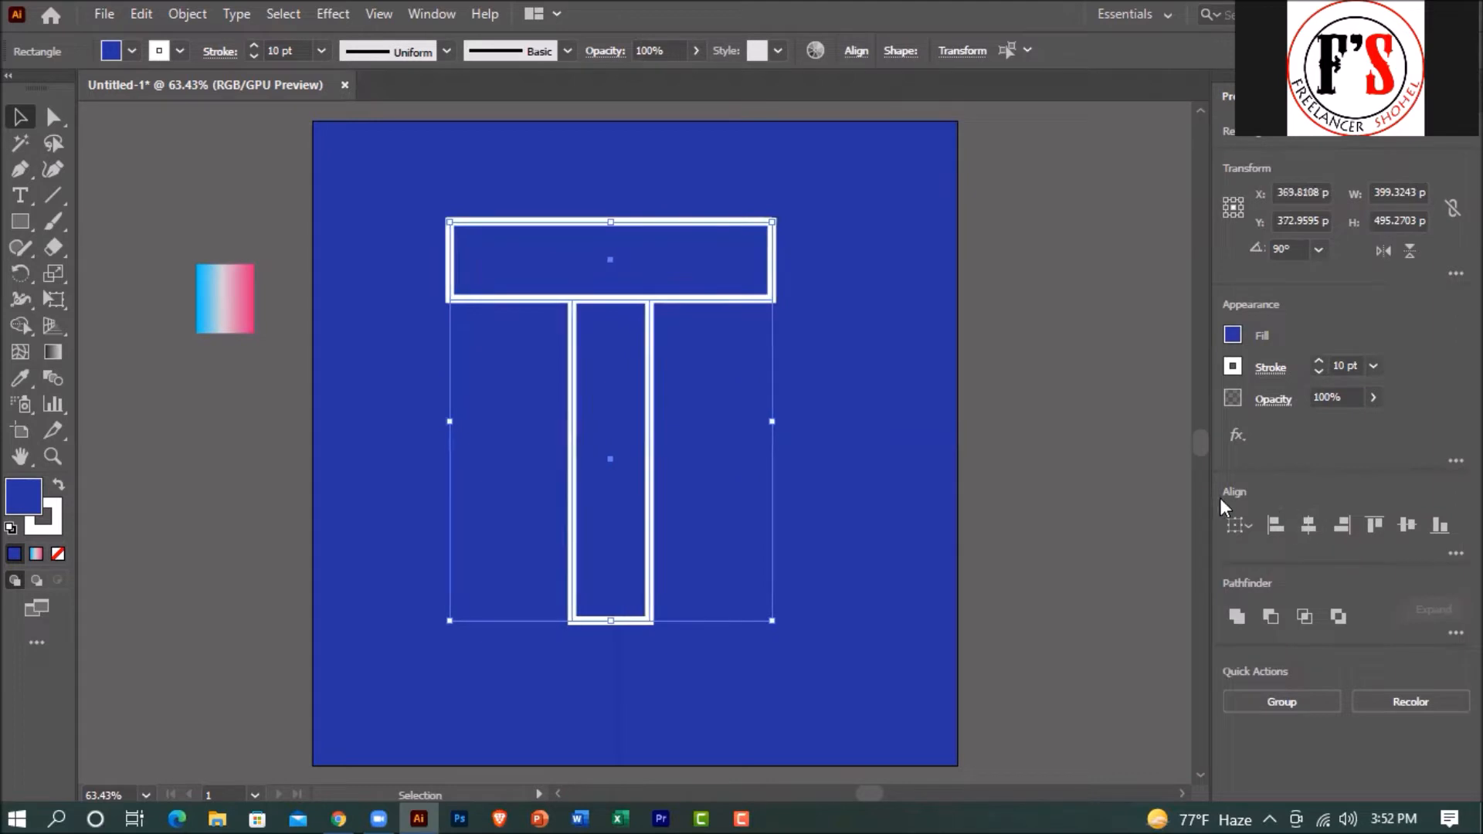
left_click(823, 416)
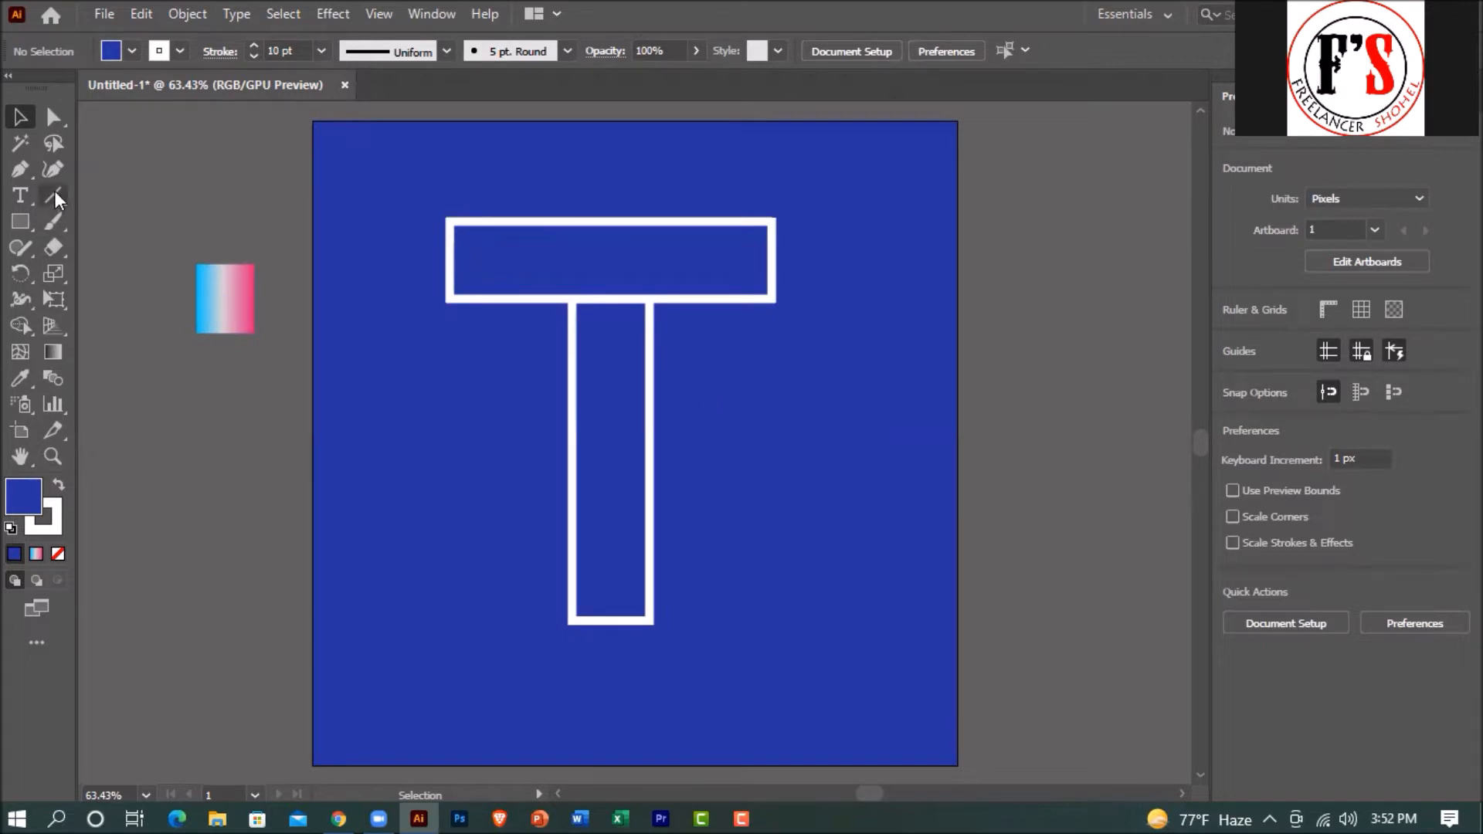
Draw a chevron with the Pen tool from the crossbar's left corners, with its point facing inward, and select it.
left_click(23, 169)
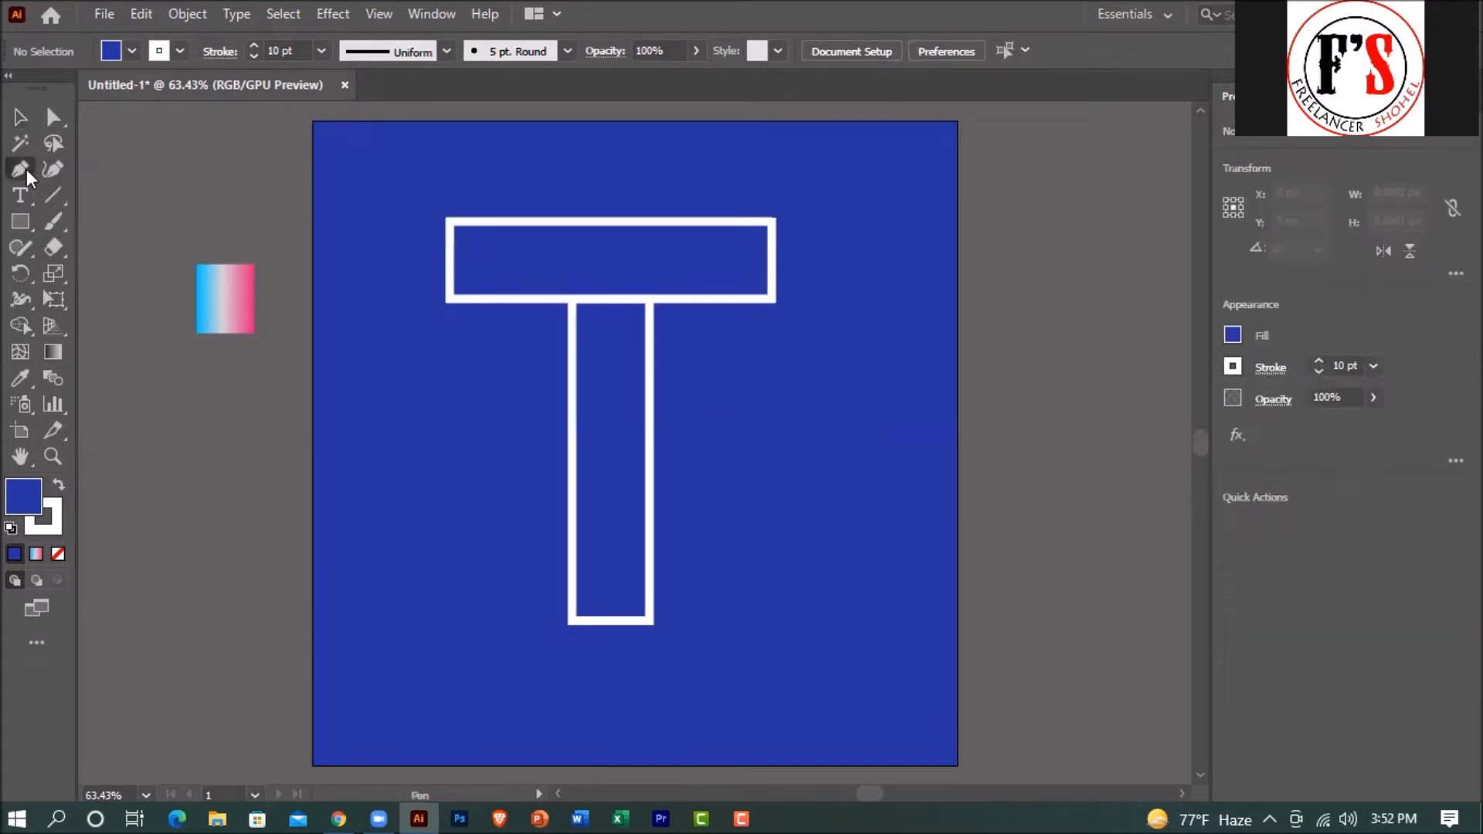
left_click(449, 222)
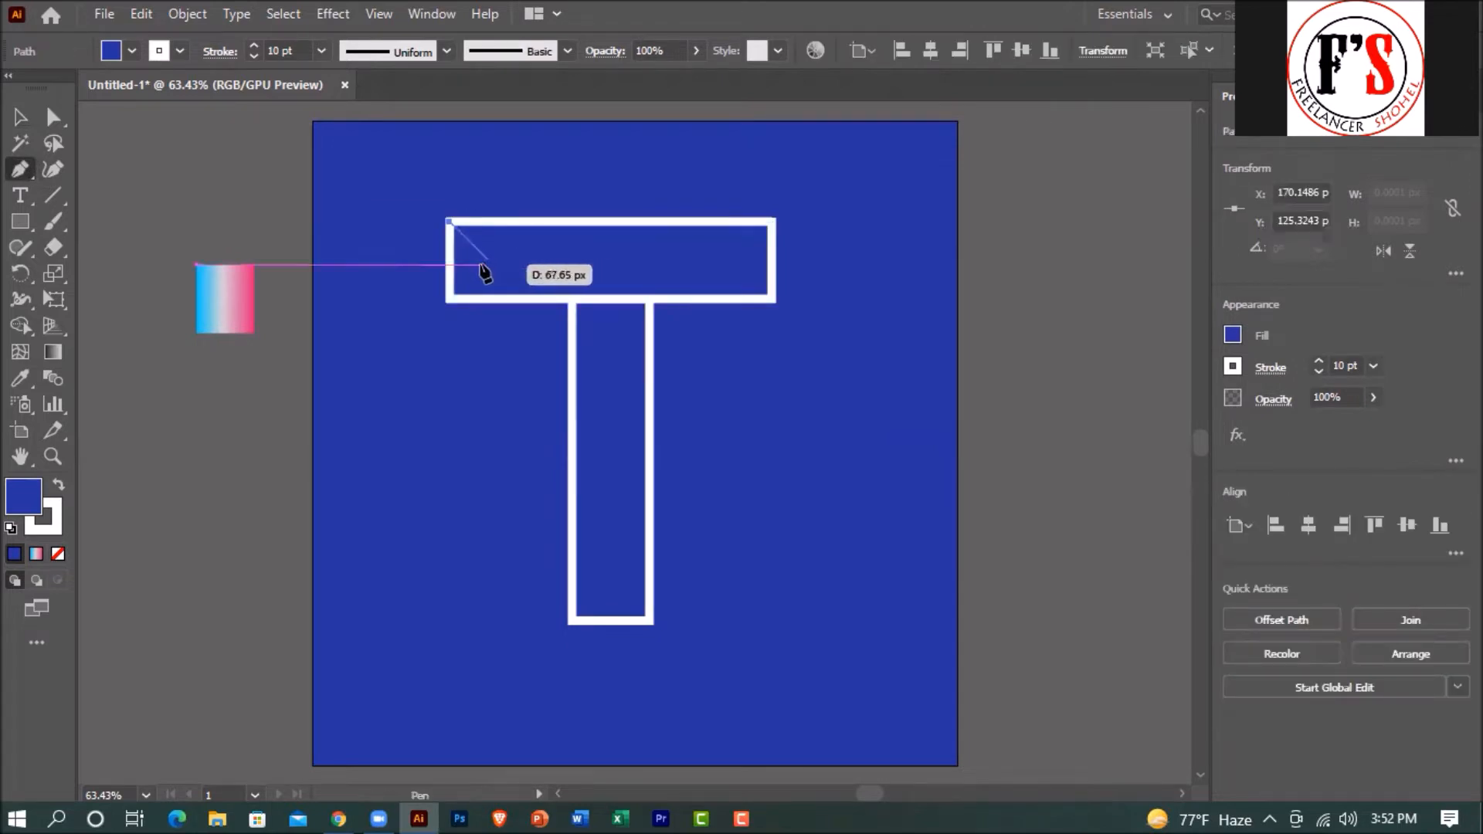
left_click(489, 259)
left_click(449, 299)
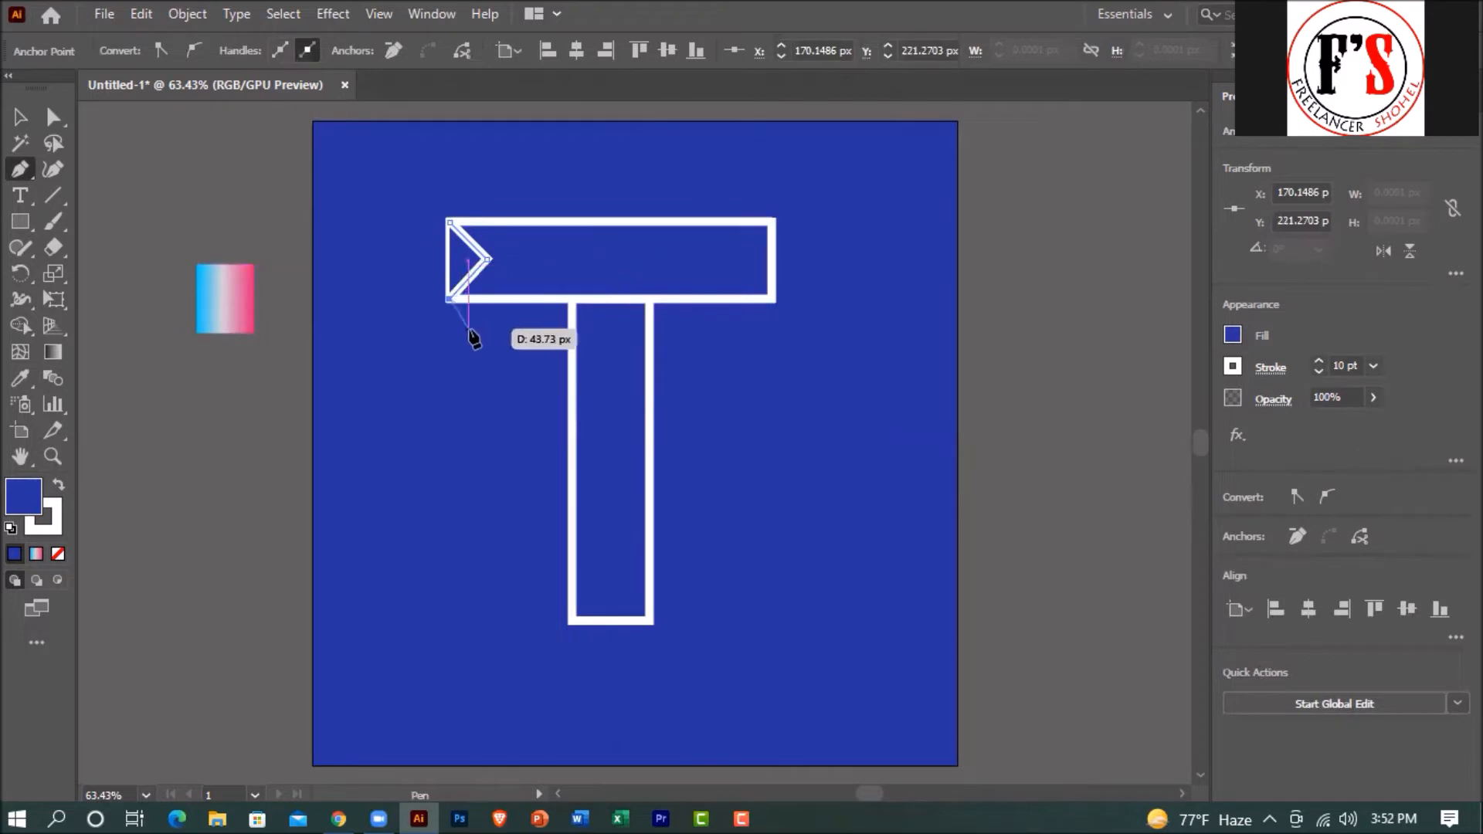
left_click(20, 116)
left_click(477, 264)
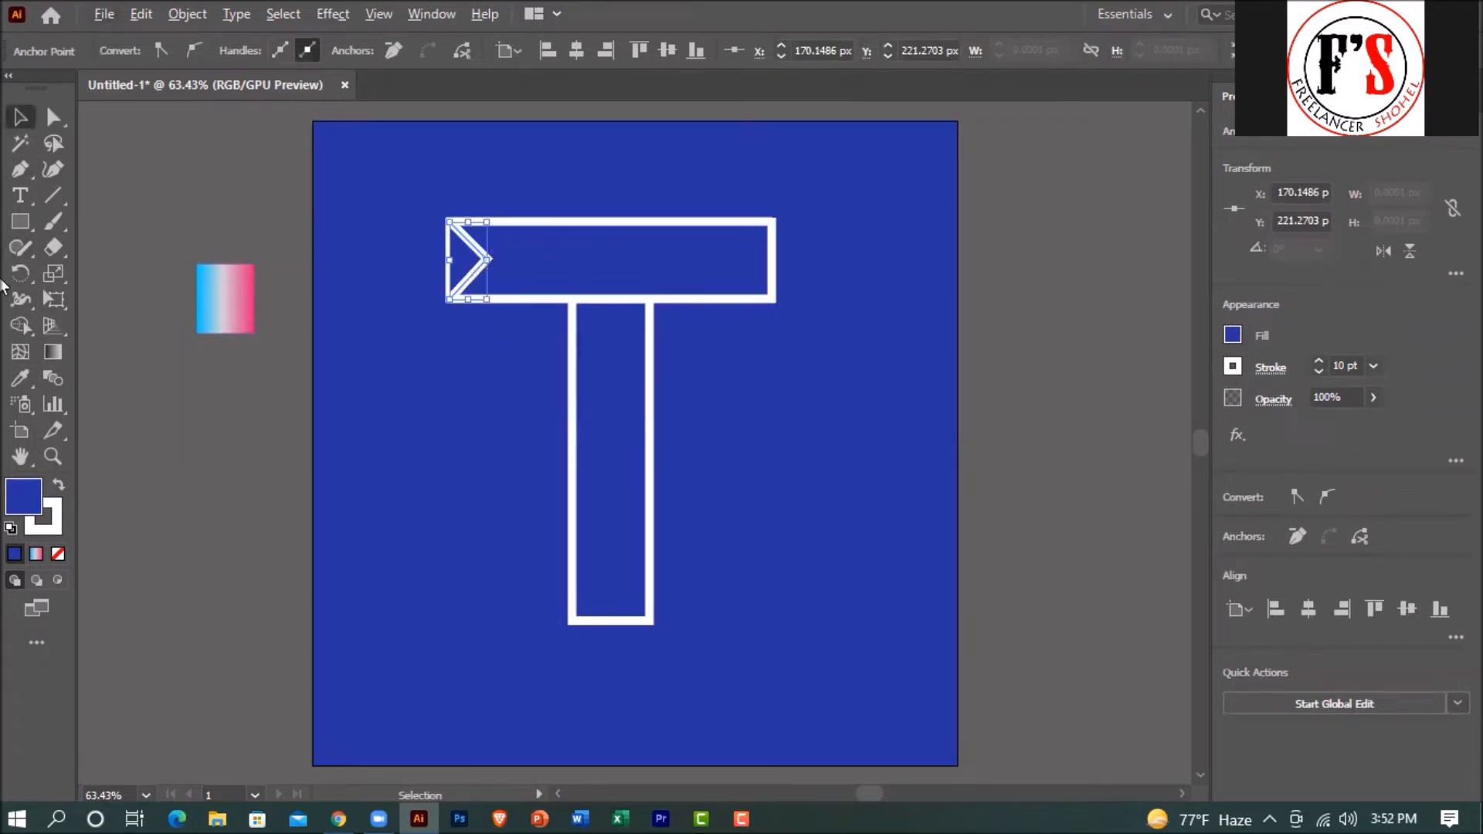
Try to mirror the left chevron across the middle of the crossbar with the Reflect tool.
left_click_drag(21, 279, 101, 296)
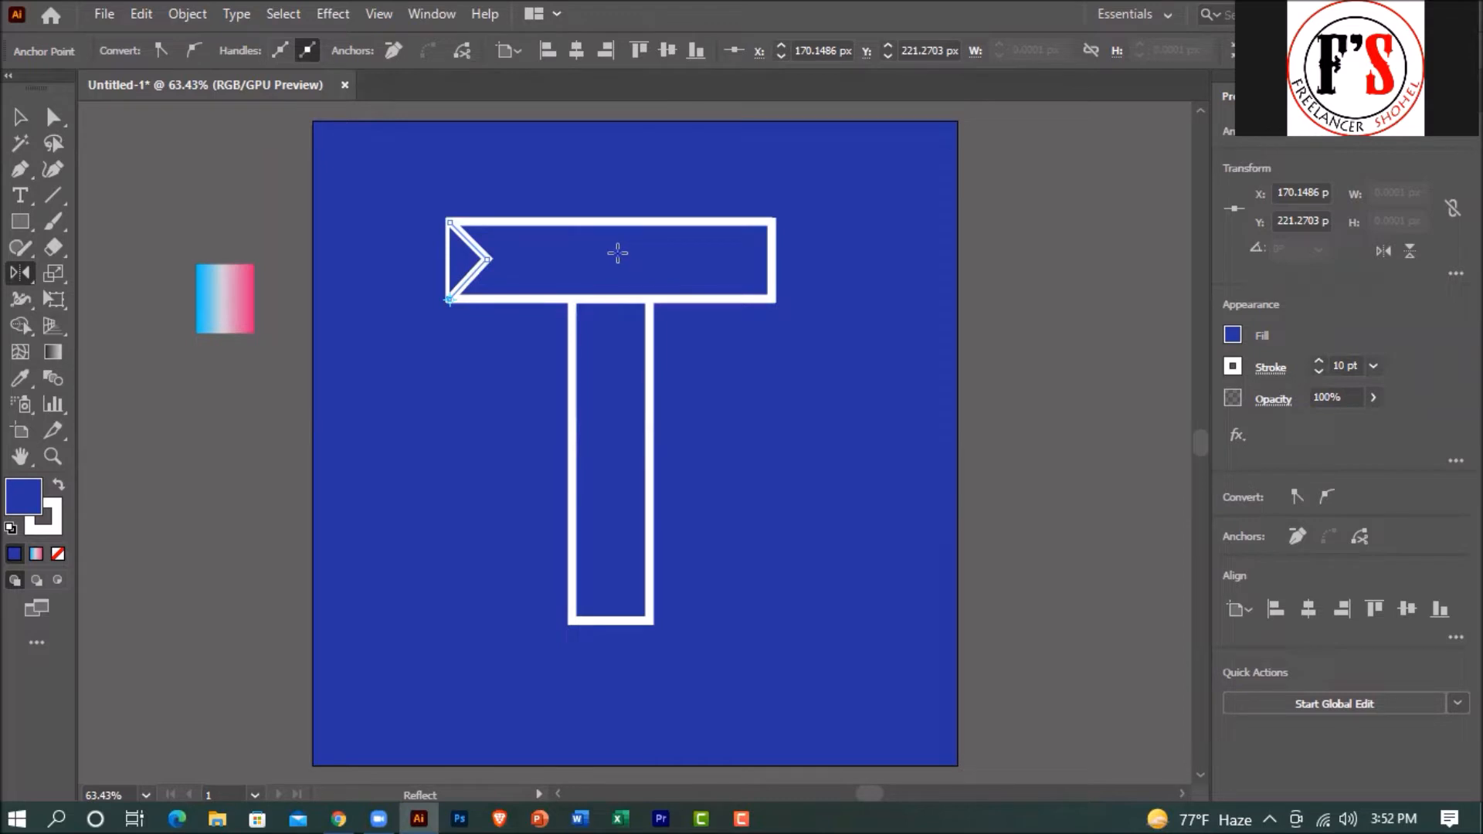
left_click_drag(488, 263, 734, 266)
key("ctrl+z")
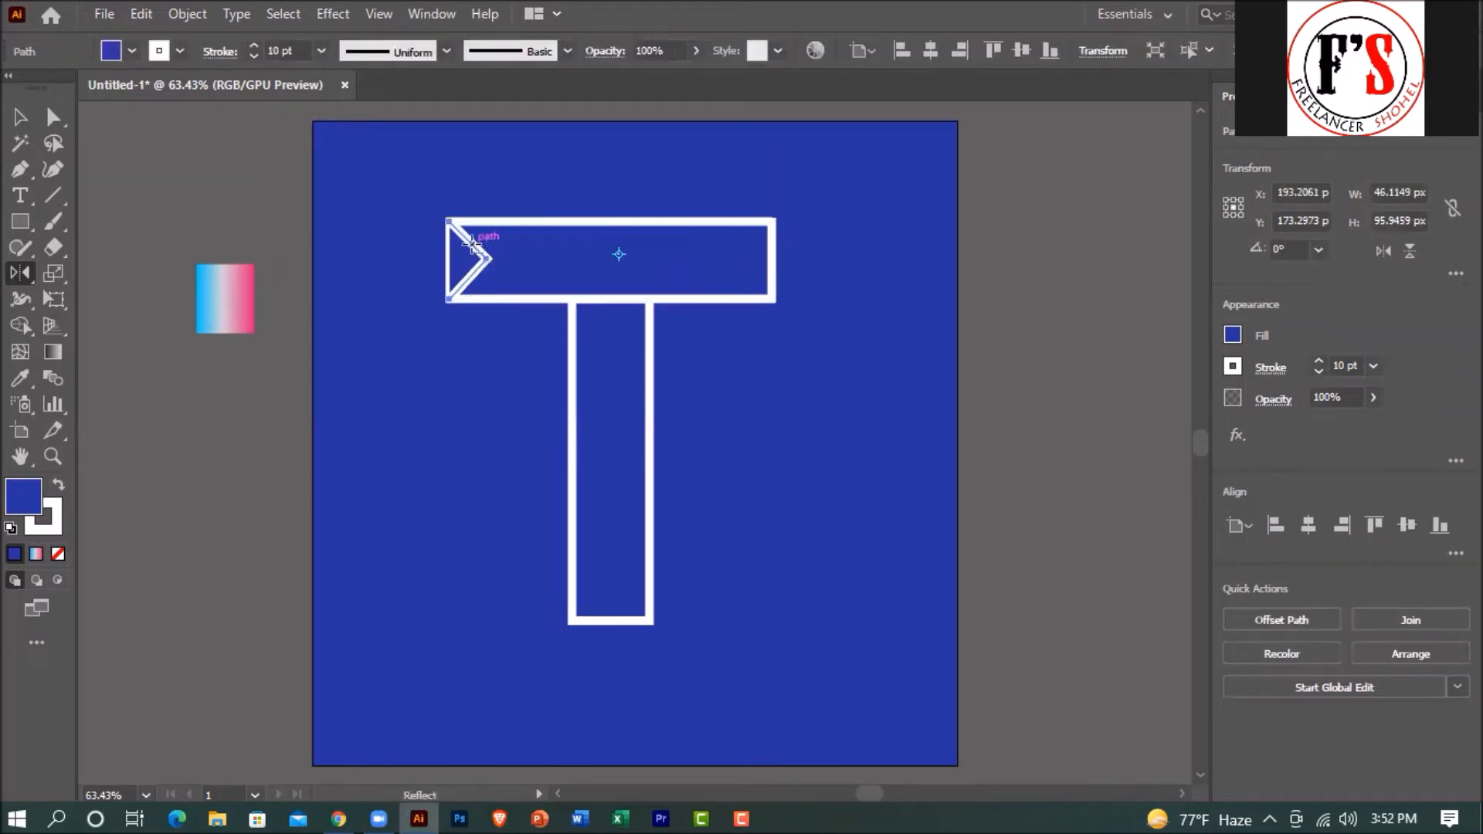
left_click(20, 117)
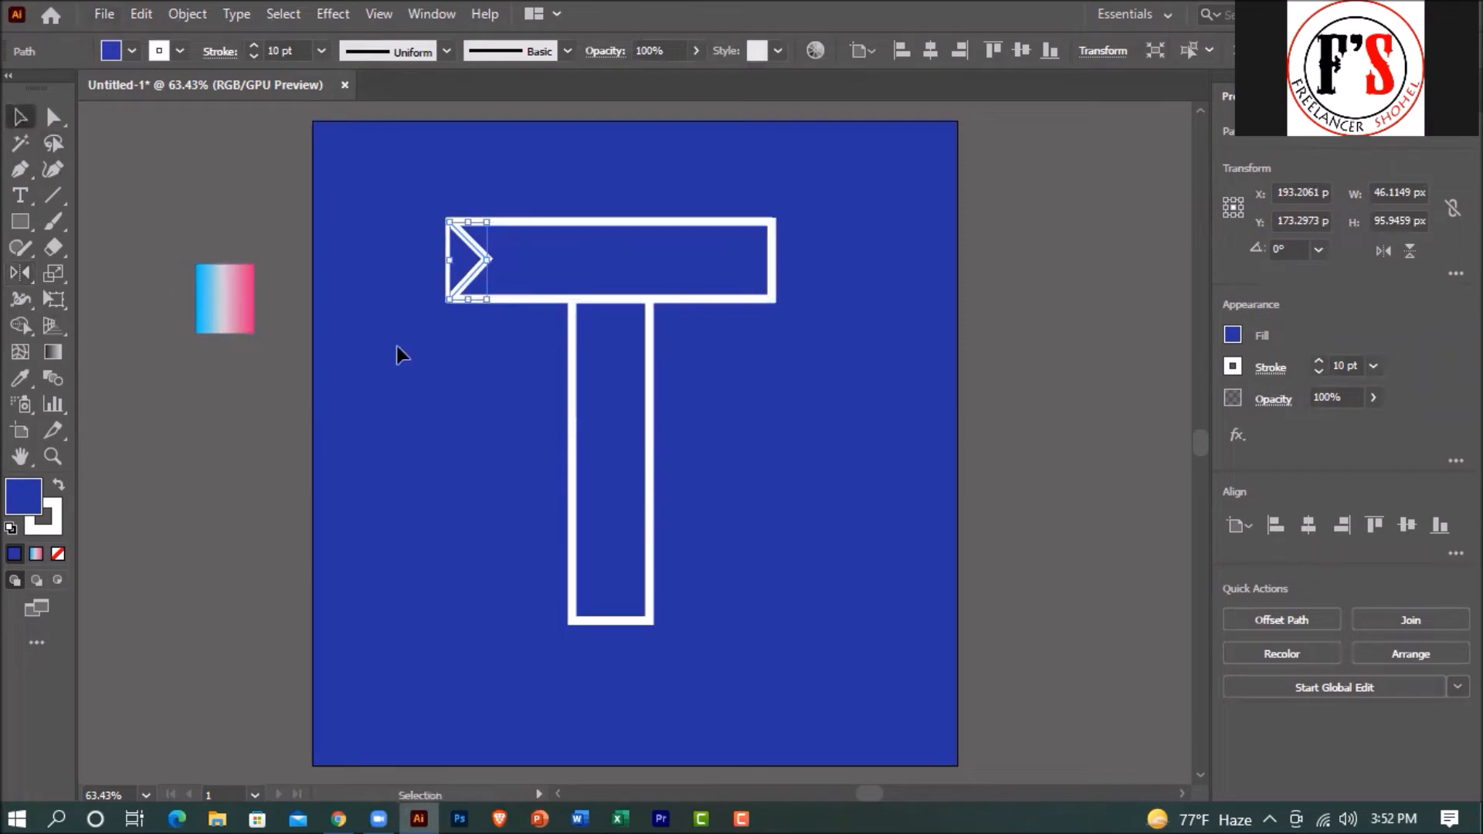
Place a mirrored copy of the chevron at the crossbar's right end and nudge it right until it meets the corners.
left_click_drag(485, 268, 722, 267)
key("Right")
key("Right")
key("Right")
key("Right")
key("Right")
key("Right")
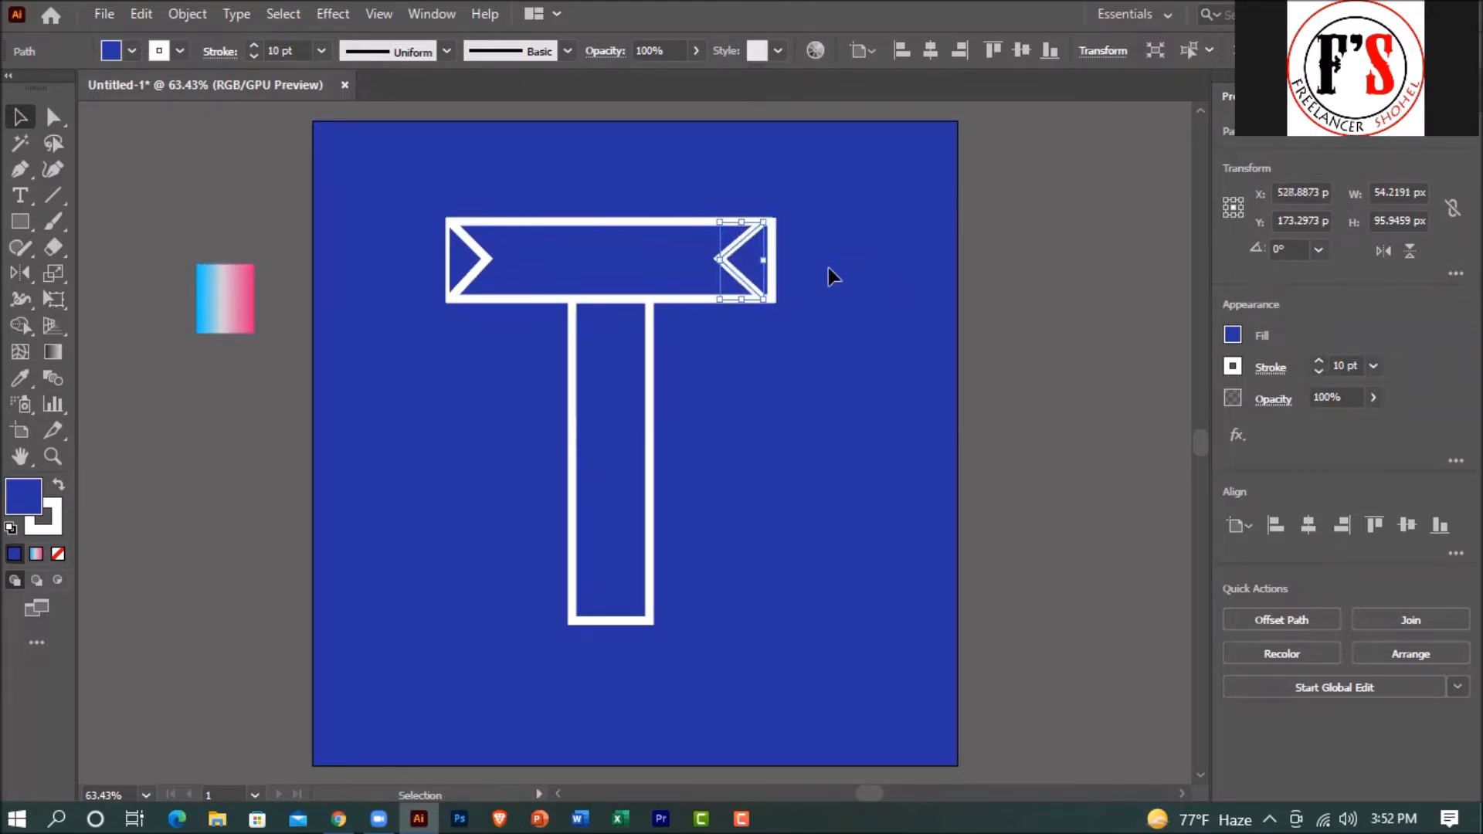
key("Right")
key("Right")
key("Right")
left_click(824, 267)
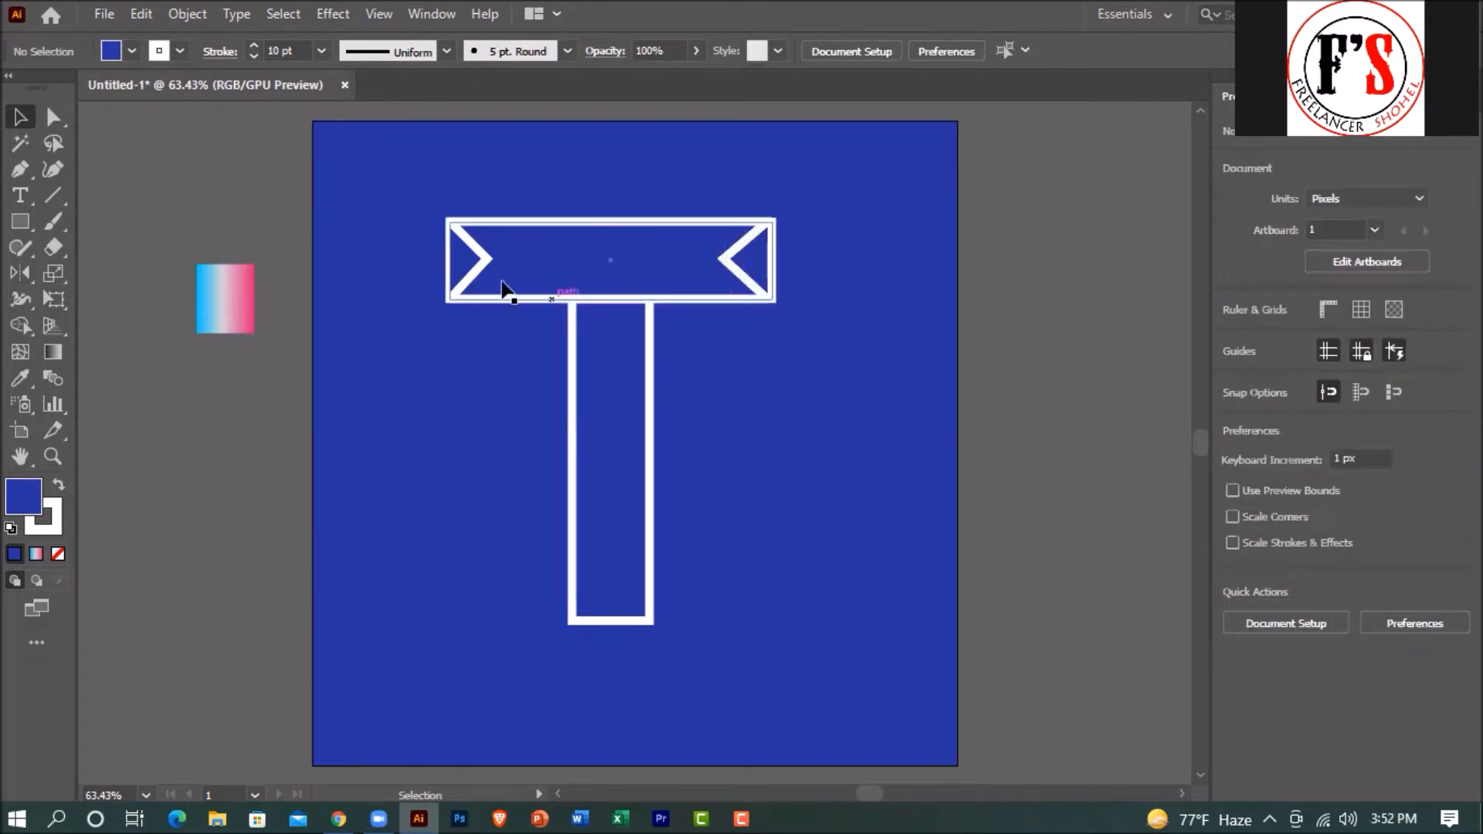
Nudge the left chevron a few pixels right to fit within the crossbar's outline.
left_click(462, 257)
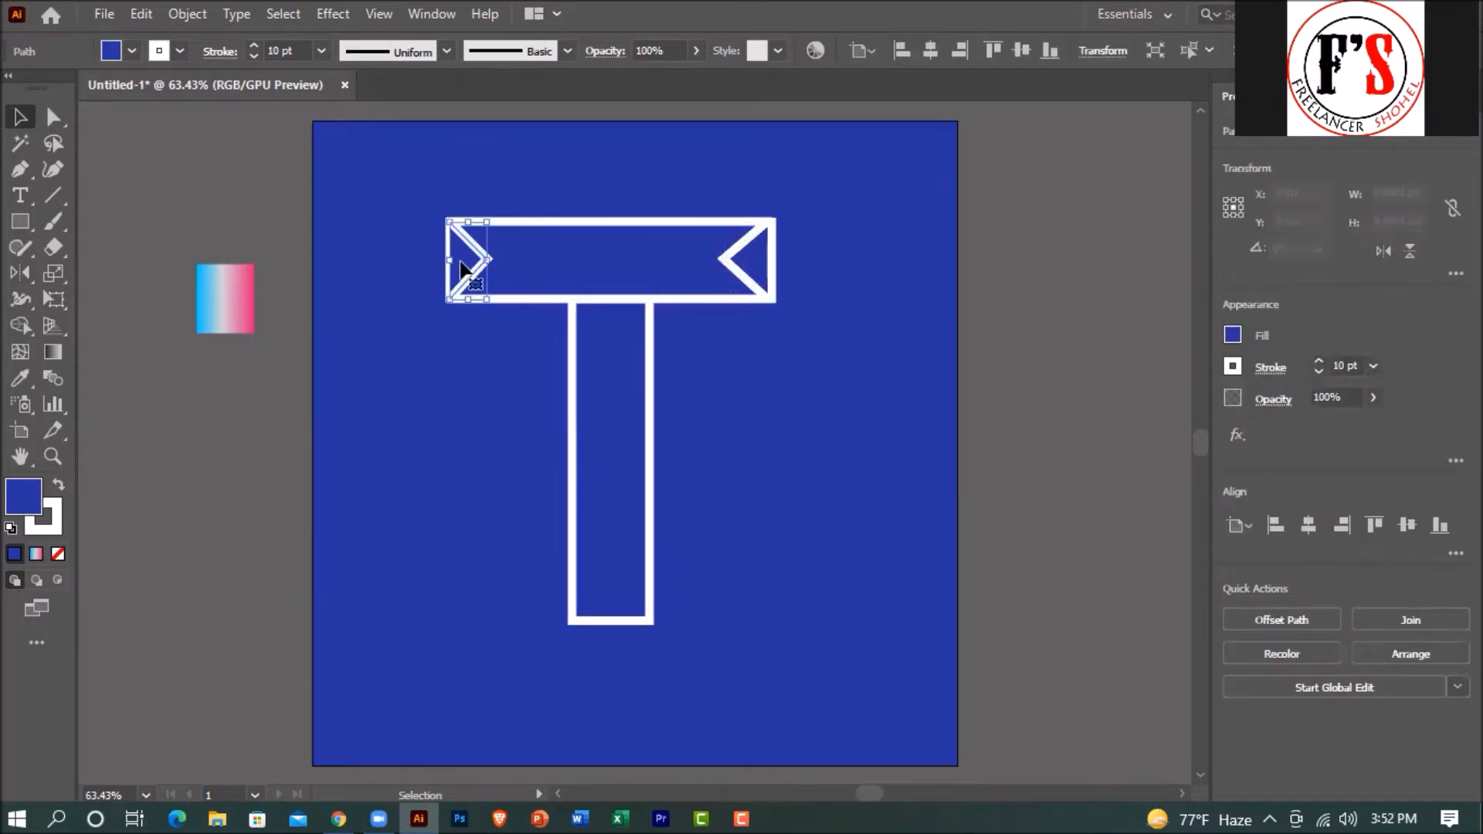
key("Right")
key("Right")
key("Right")
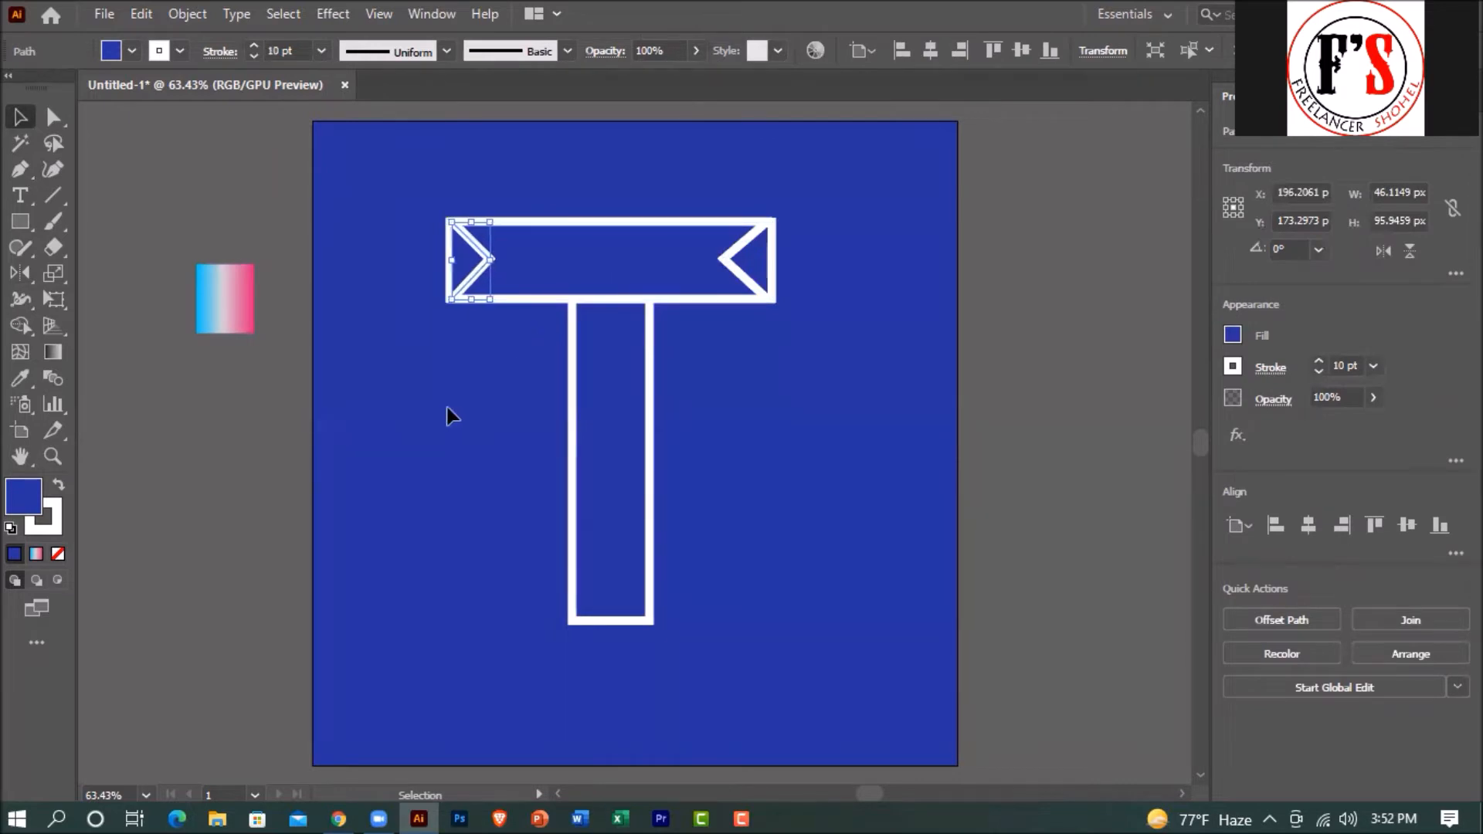
left_click(484, 415)
left_click(488, 267)
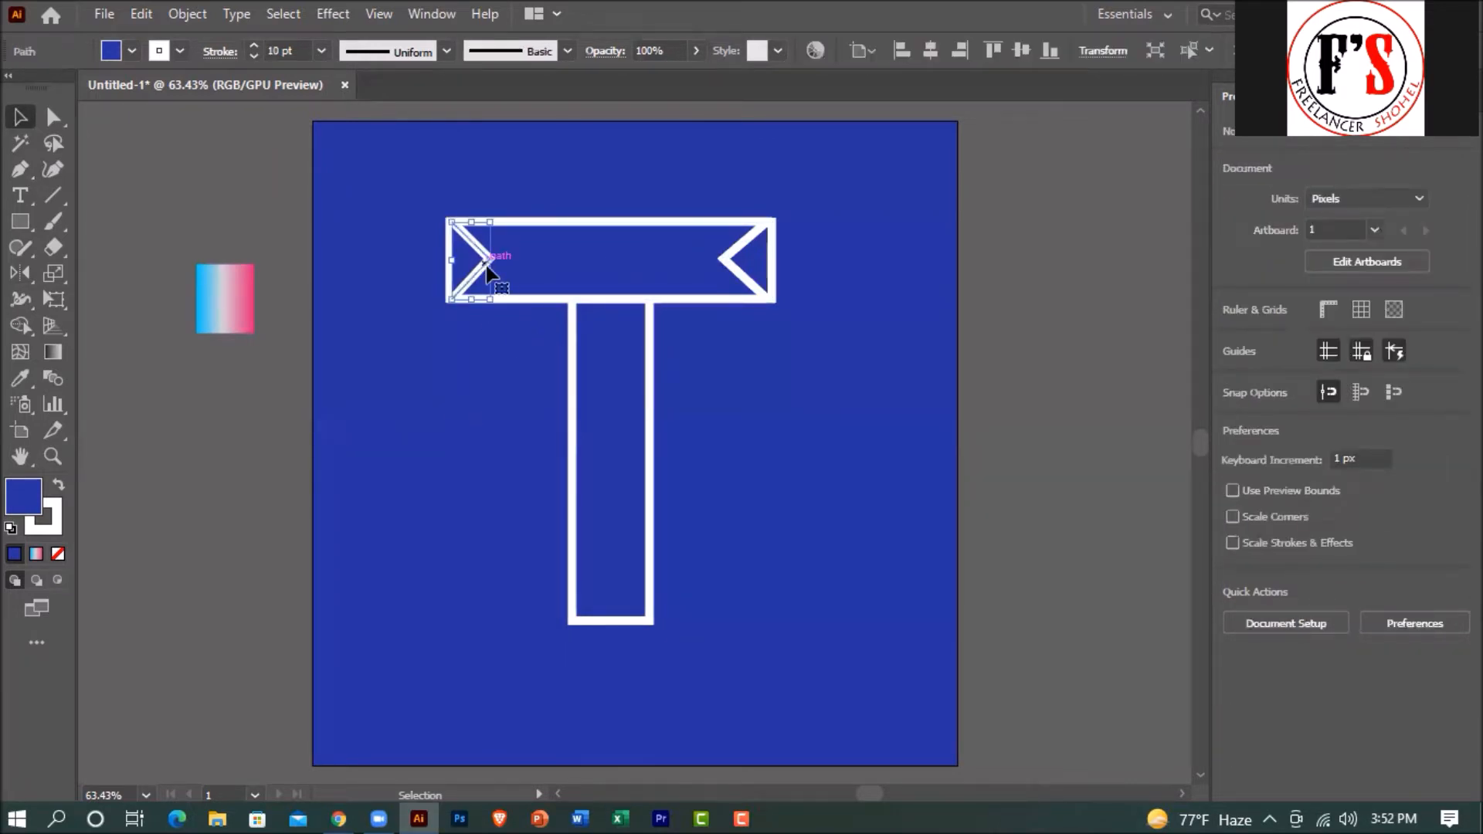
left_click(479, 367)
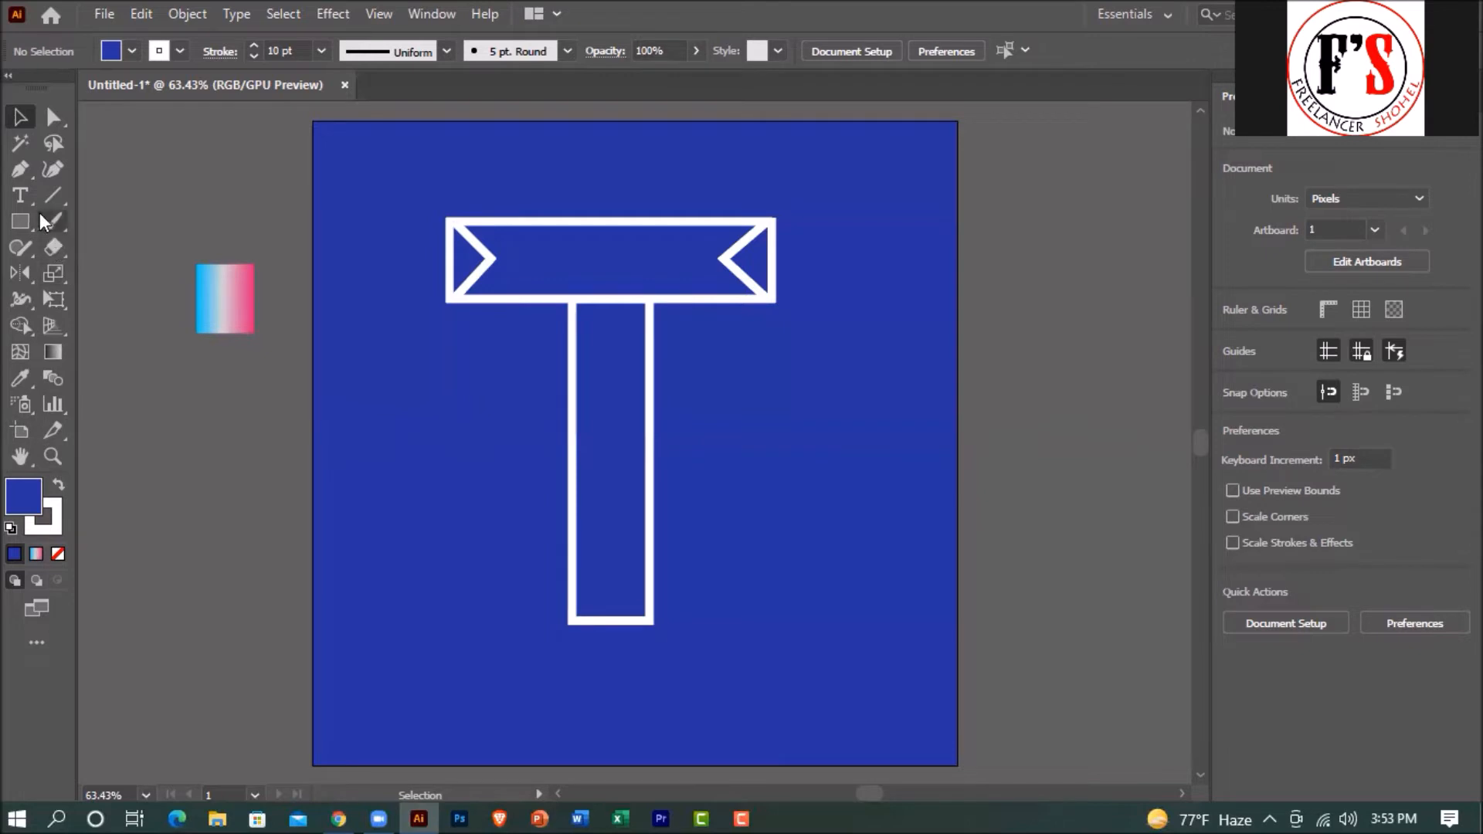
Place a copy of the left chevron, rotated to 270°, at the foot of the stem with its point facing down.
left_click(478, 270)
left_click_drag(478, 269, 612, 571)
left_click_drag(638, 515, 620, 619)
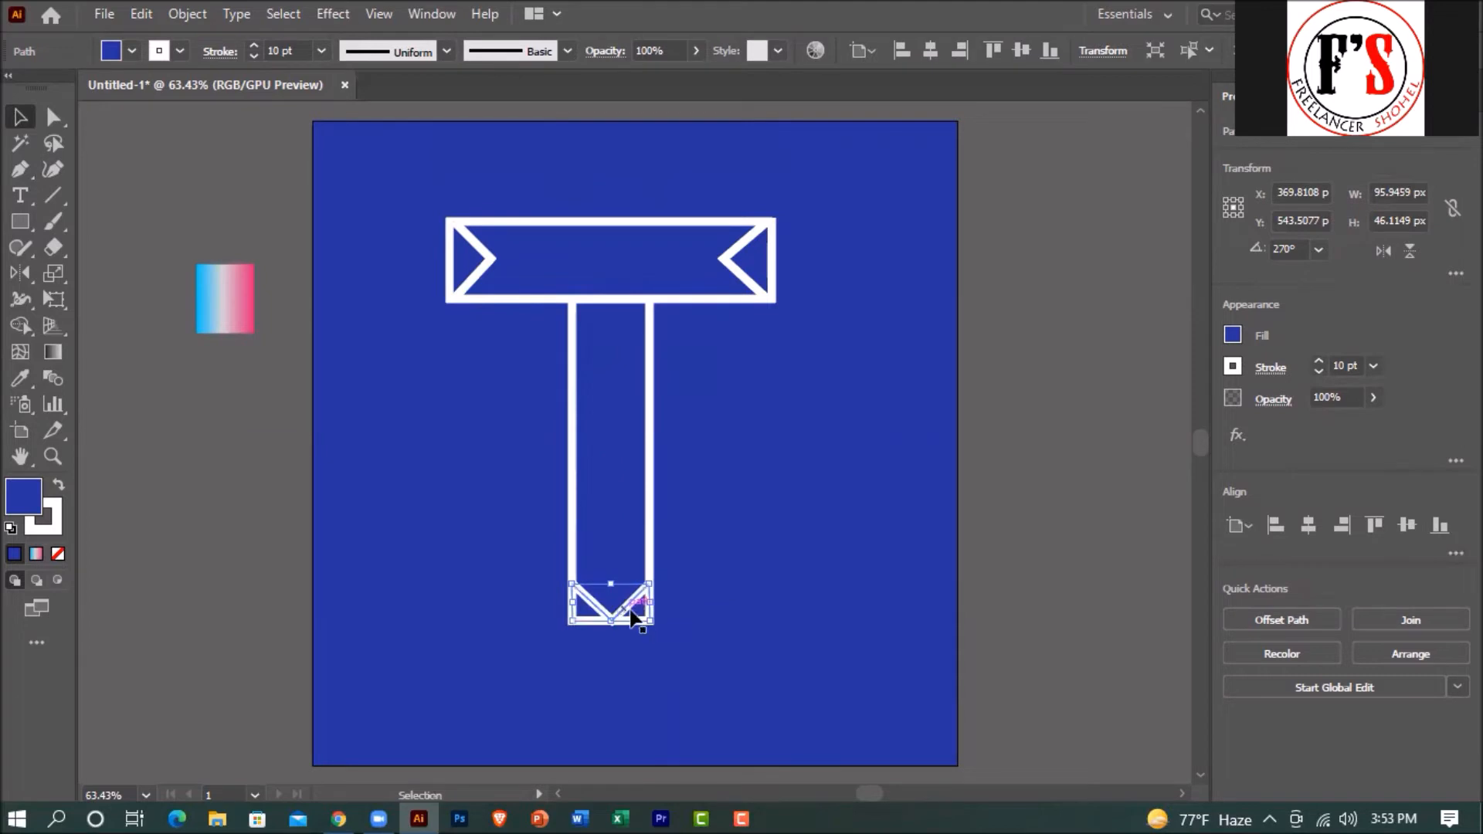
left_click(730, 551)
Draw a horizontal line about 289 px long between the crossbar's chevron tips and a vertical line down the stem's centre.
left_click(53, 196)
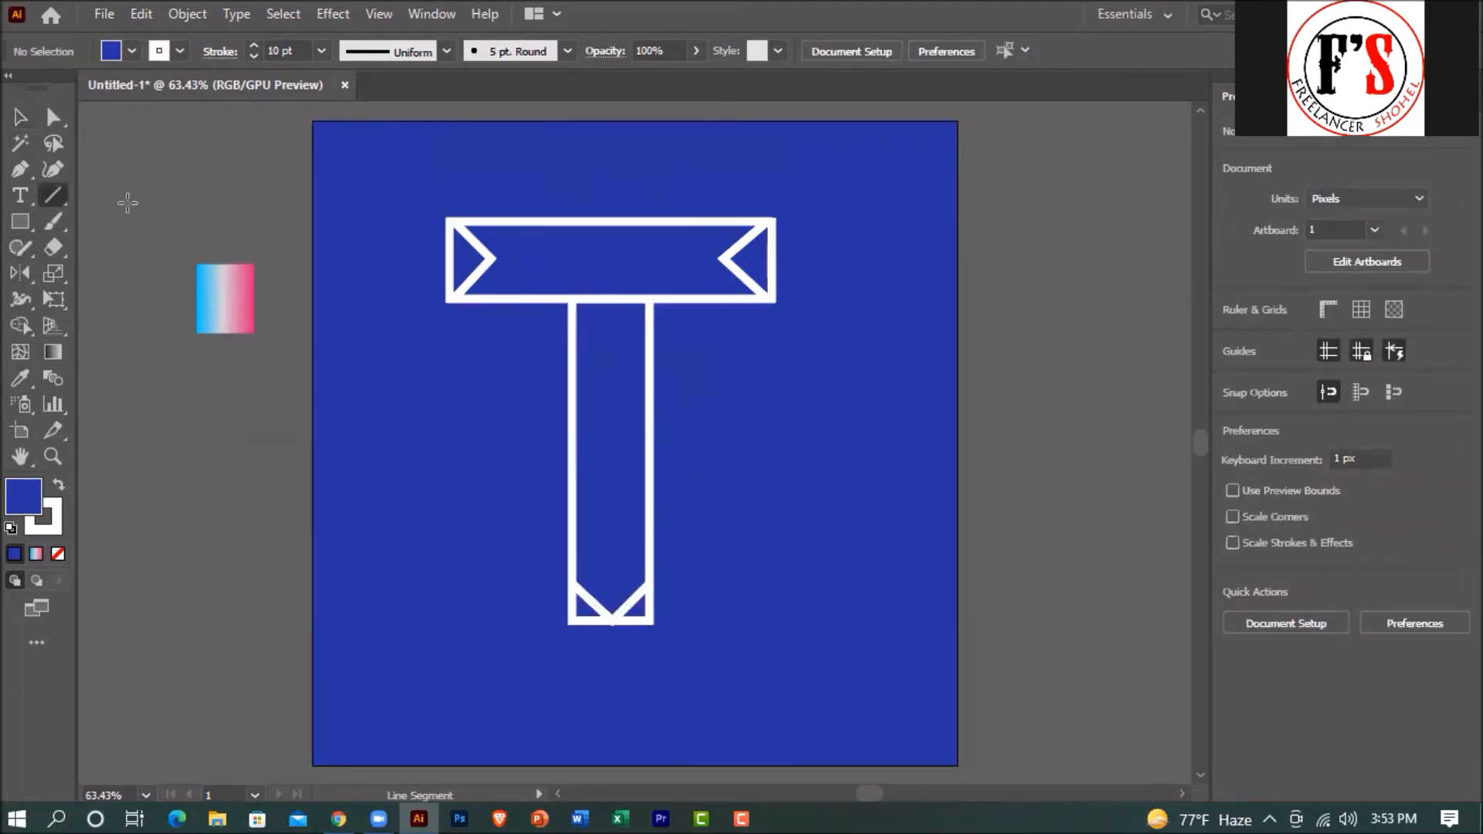
left_click_drag(487, 261, 724, 260)
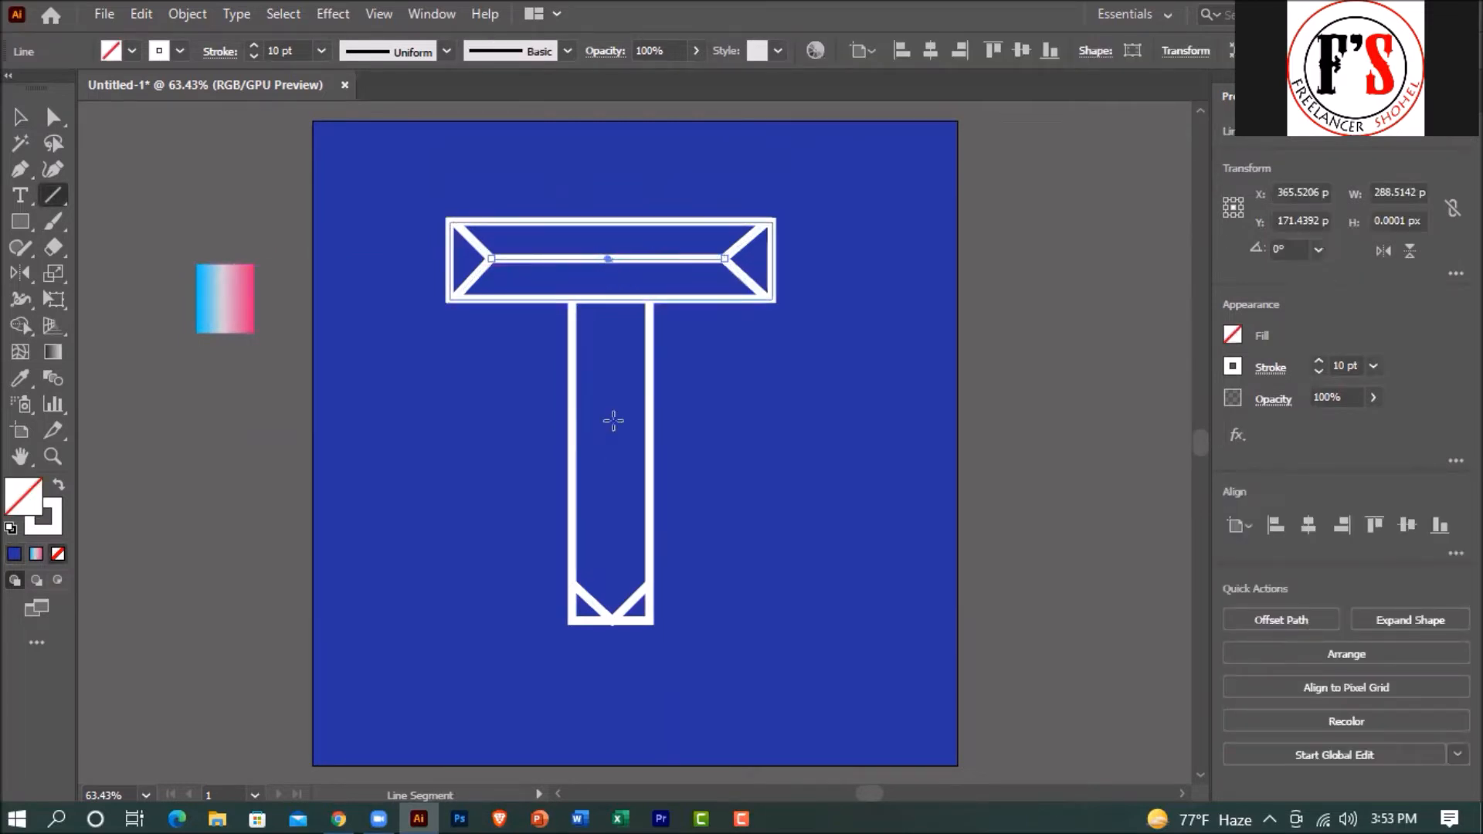
left_click_drag(611, 616, 618, 260)
key("v")
left_click(406, 462)
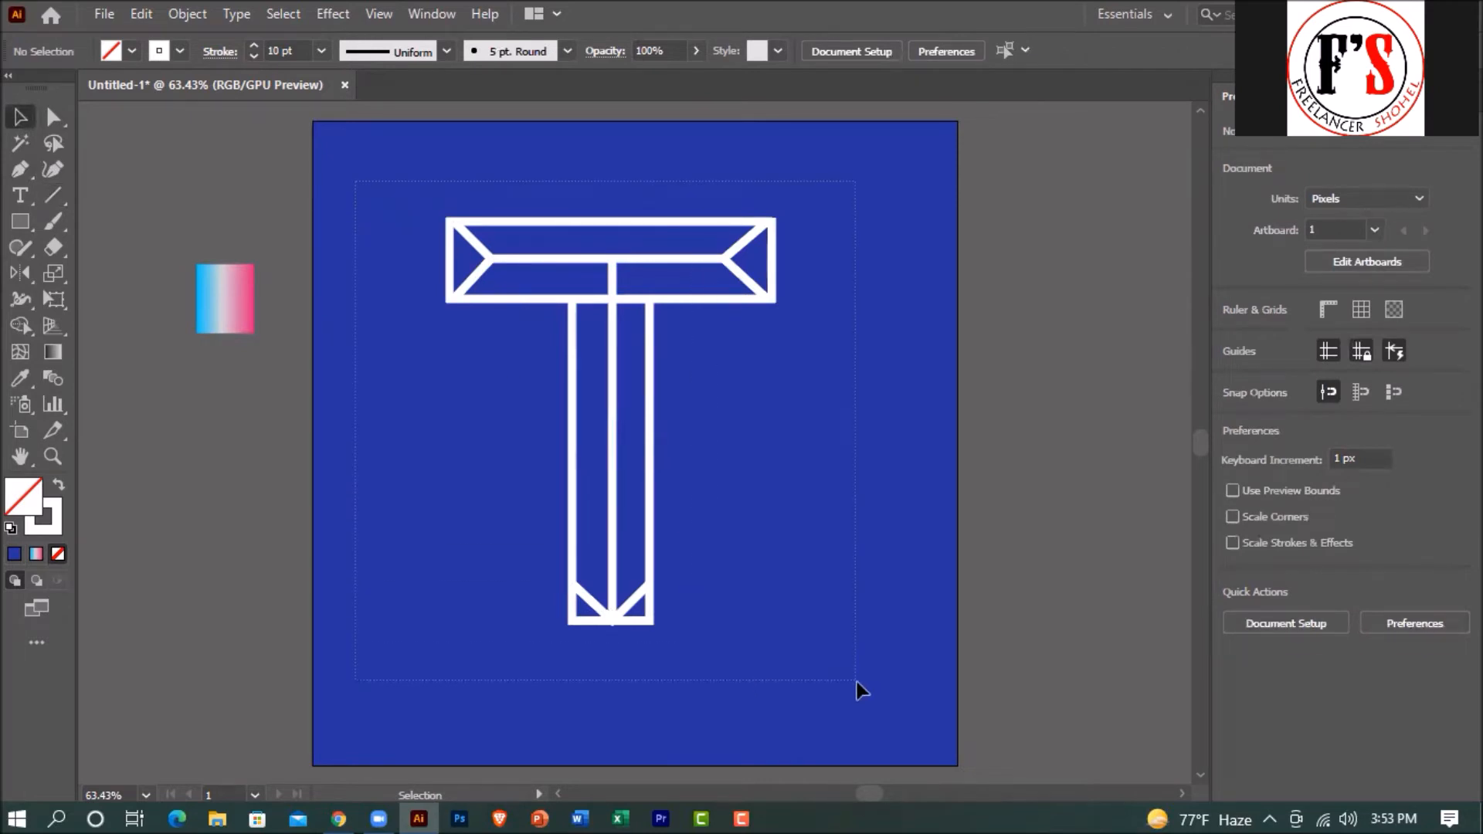
Select all parts of the T and remove the outline segments between the crossbar and stem with the Shape Builder tool.
key("ctrl+a")
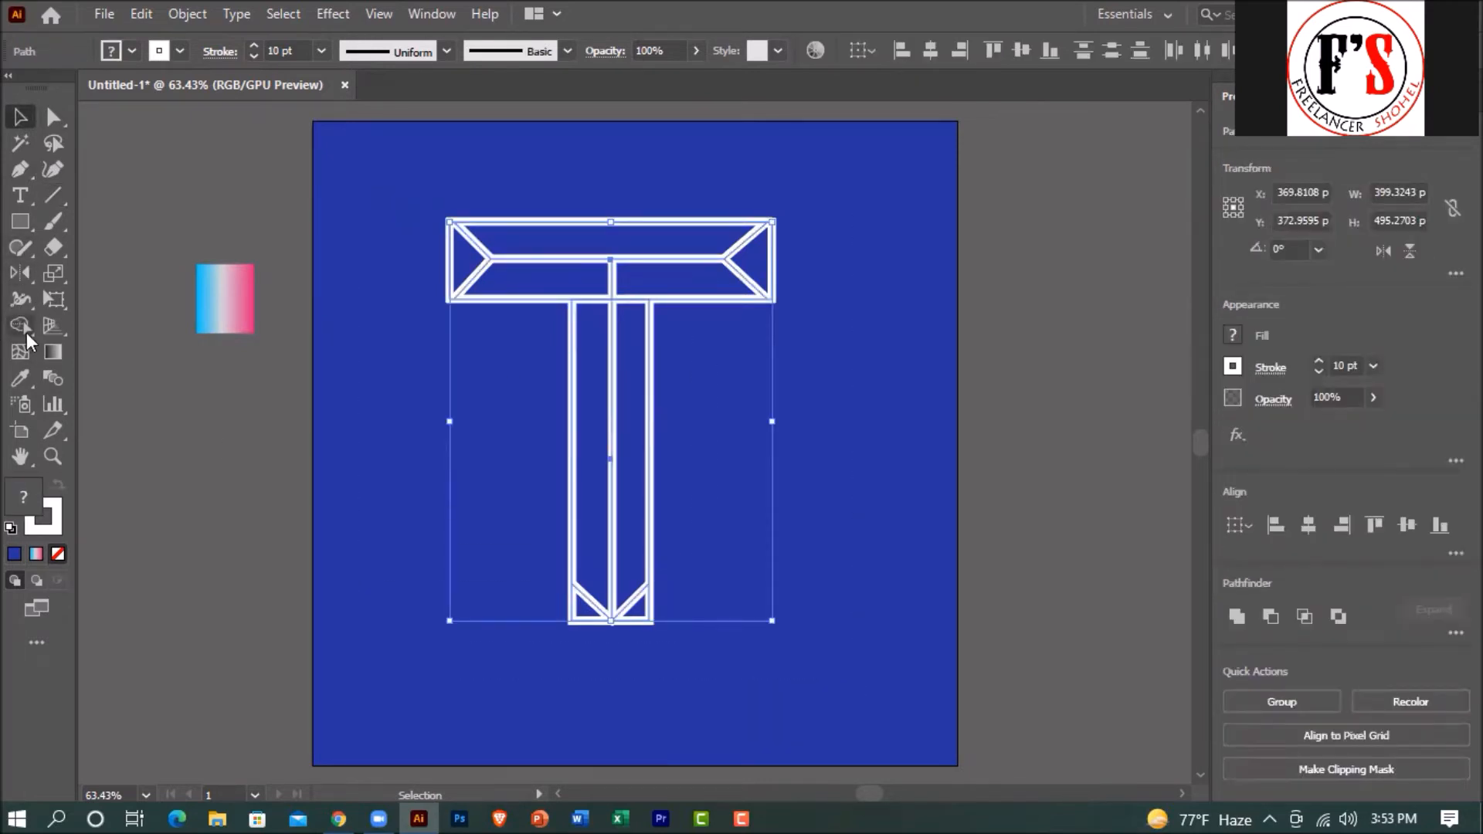
left_click(21, 327)
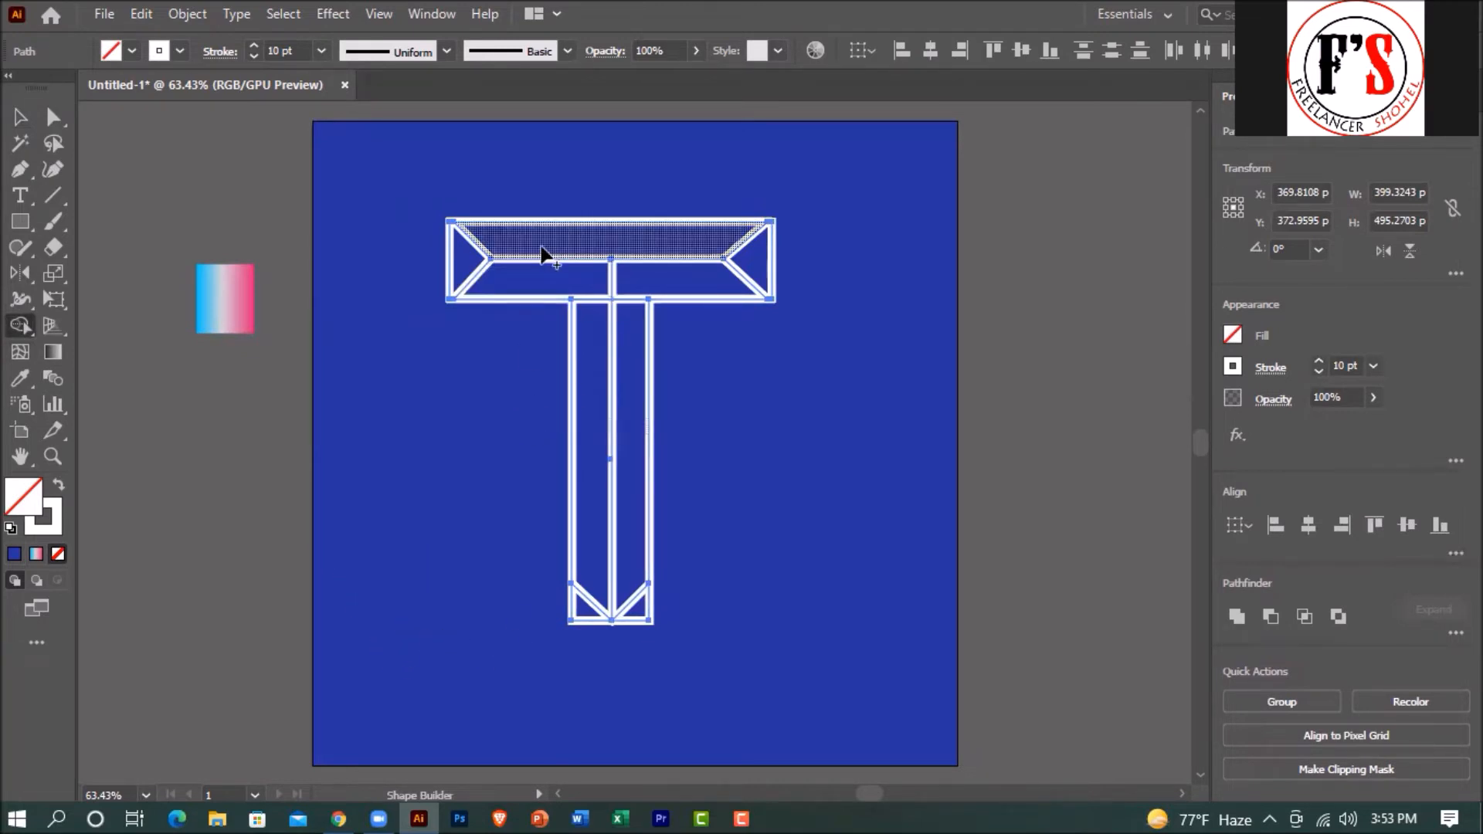
mouse_move(539, 255)
left_mouse_down()
mouse_move(573, 315)
mouse_move(582, 298)
mouse_move(602, 324)
left_mouse_up()
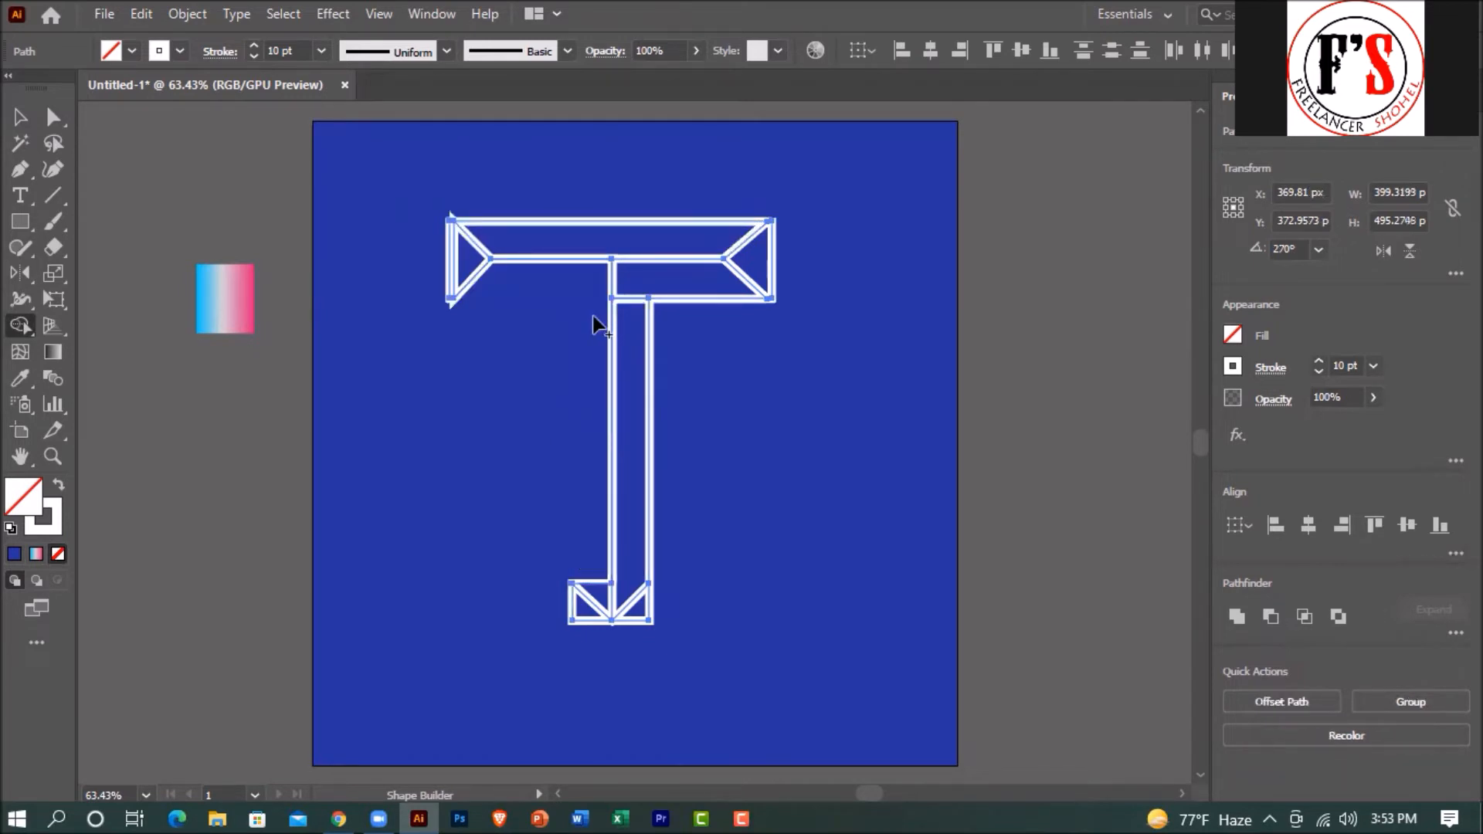
key("ctrl+z")
left_click(591, 302, "alt")
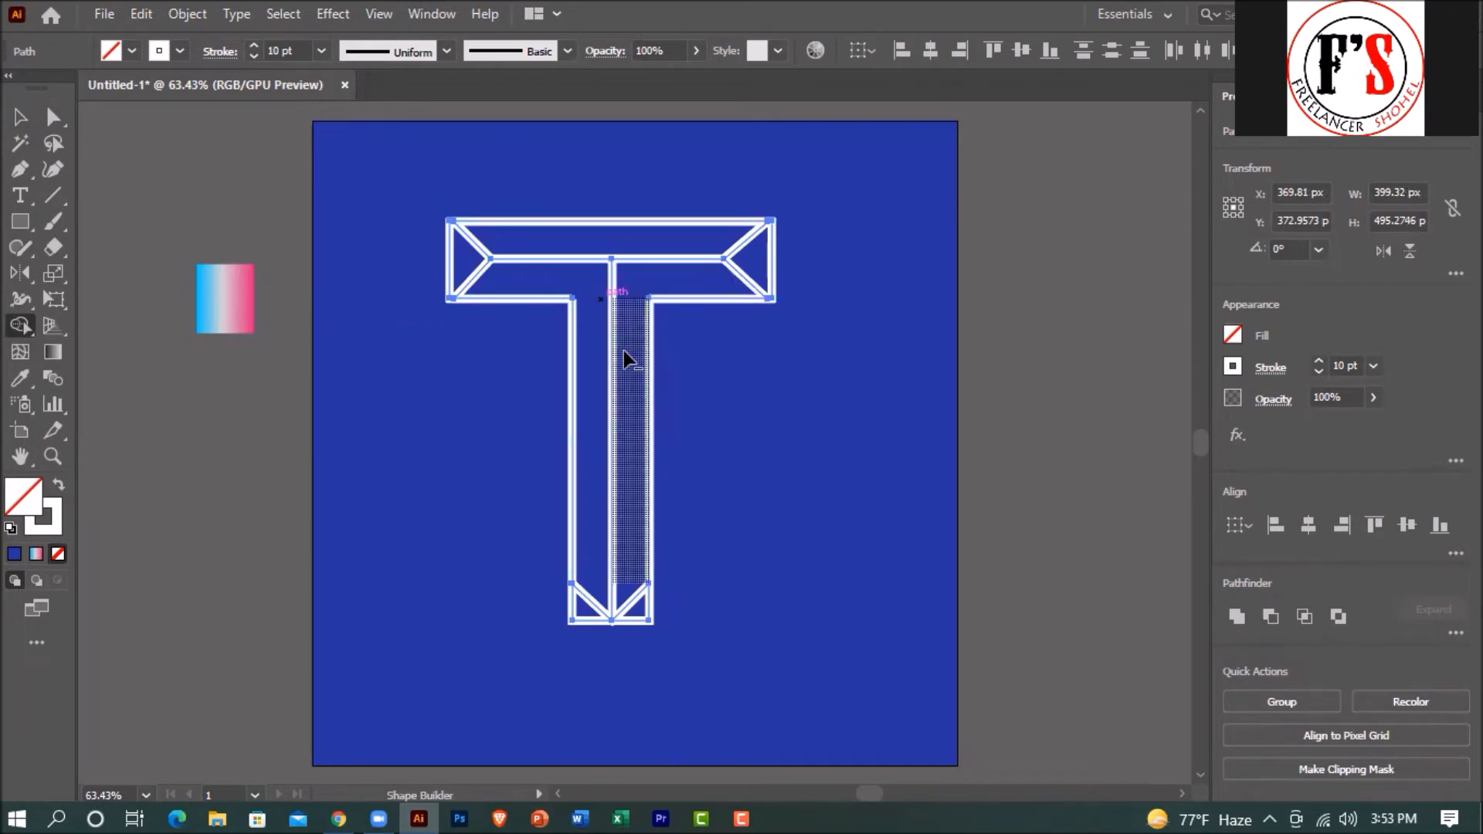
key("v")
left_click(882, 437)
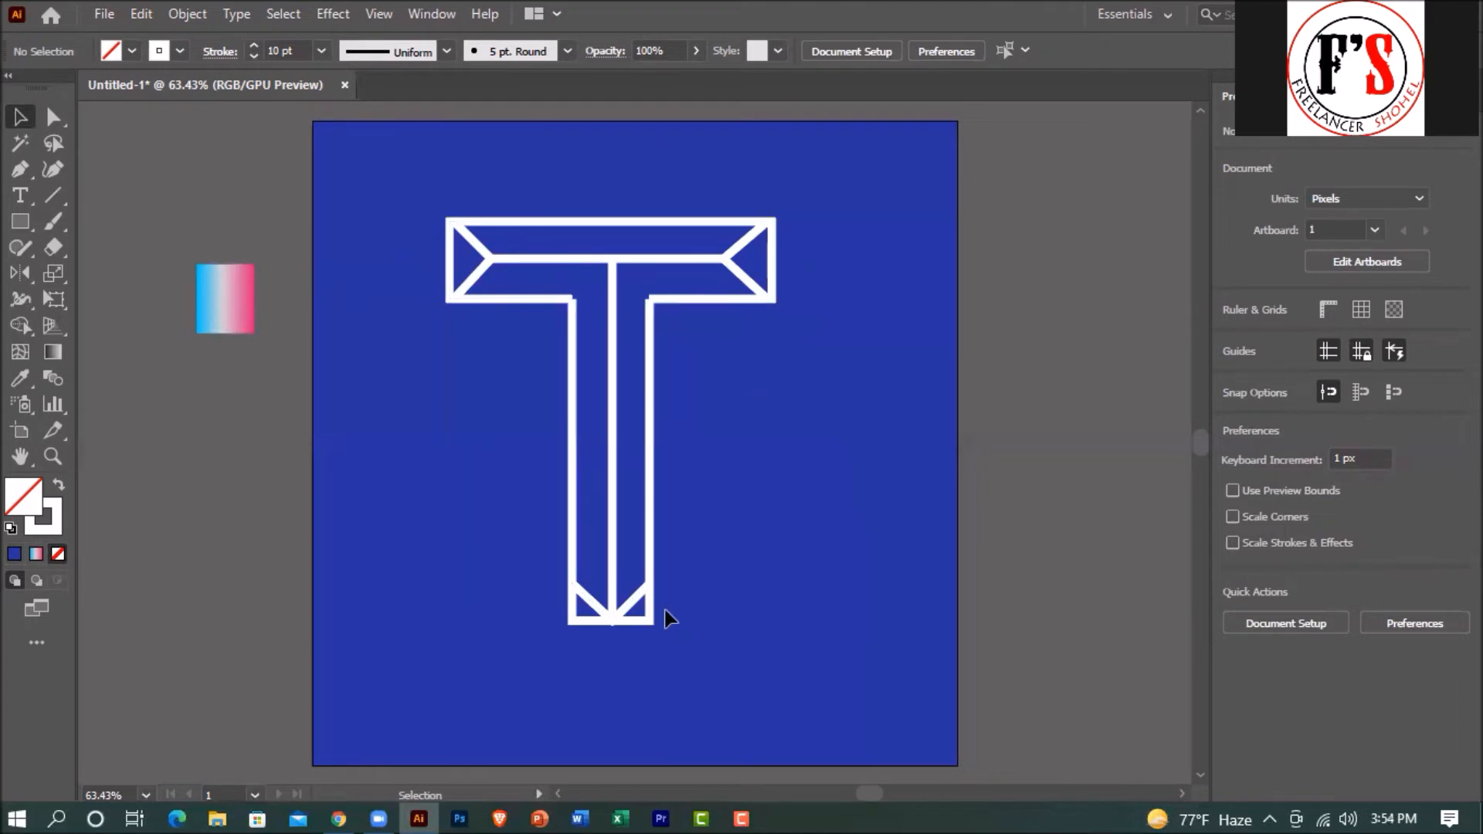
Flip the chevron at the stem's foot to point up, fitting it between the stem's sides.
left_click(616, 623)
left_click_drag(615, 624, 627, 583)
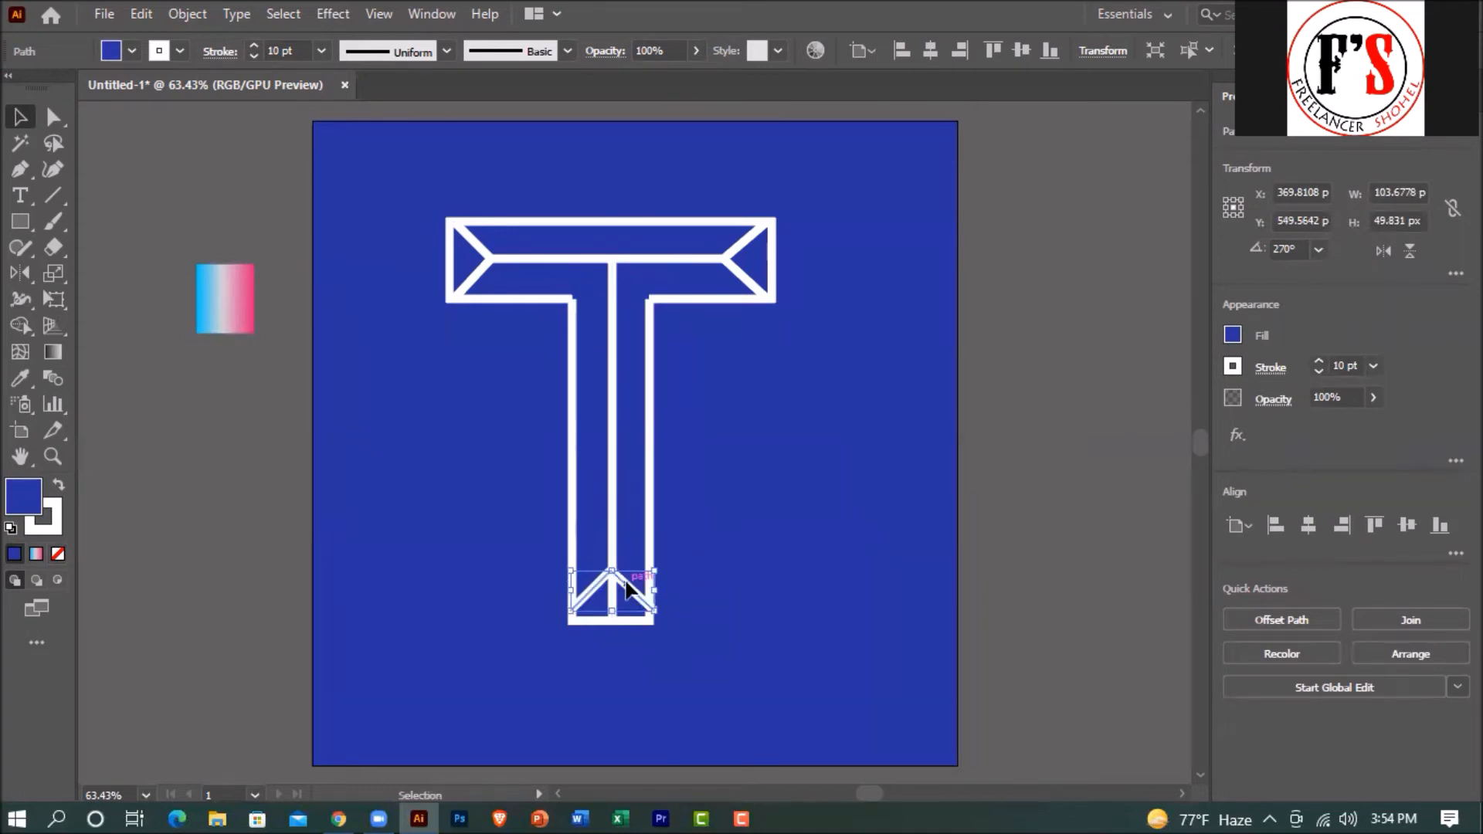
left_click(716, 590)
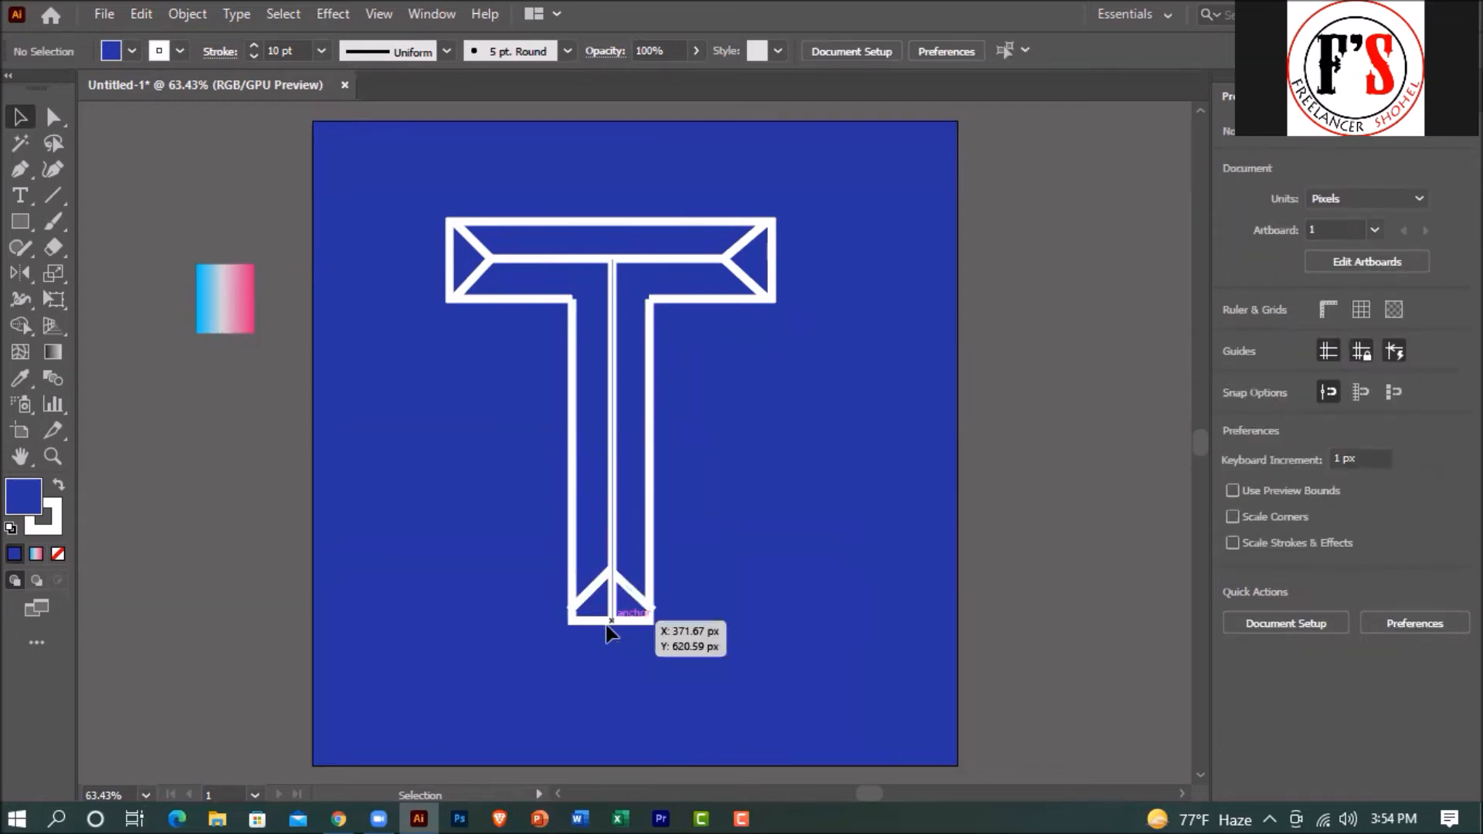
Narrow the chevron at the stem's foot to about 99 px wide and nudge it 3 px right and 4 px down.
scroll(586, 627, "up", 5)
left_click(711, 516)
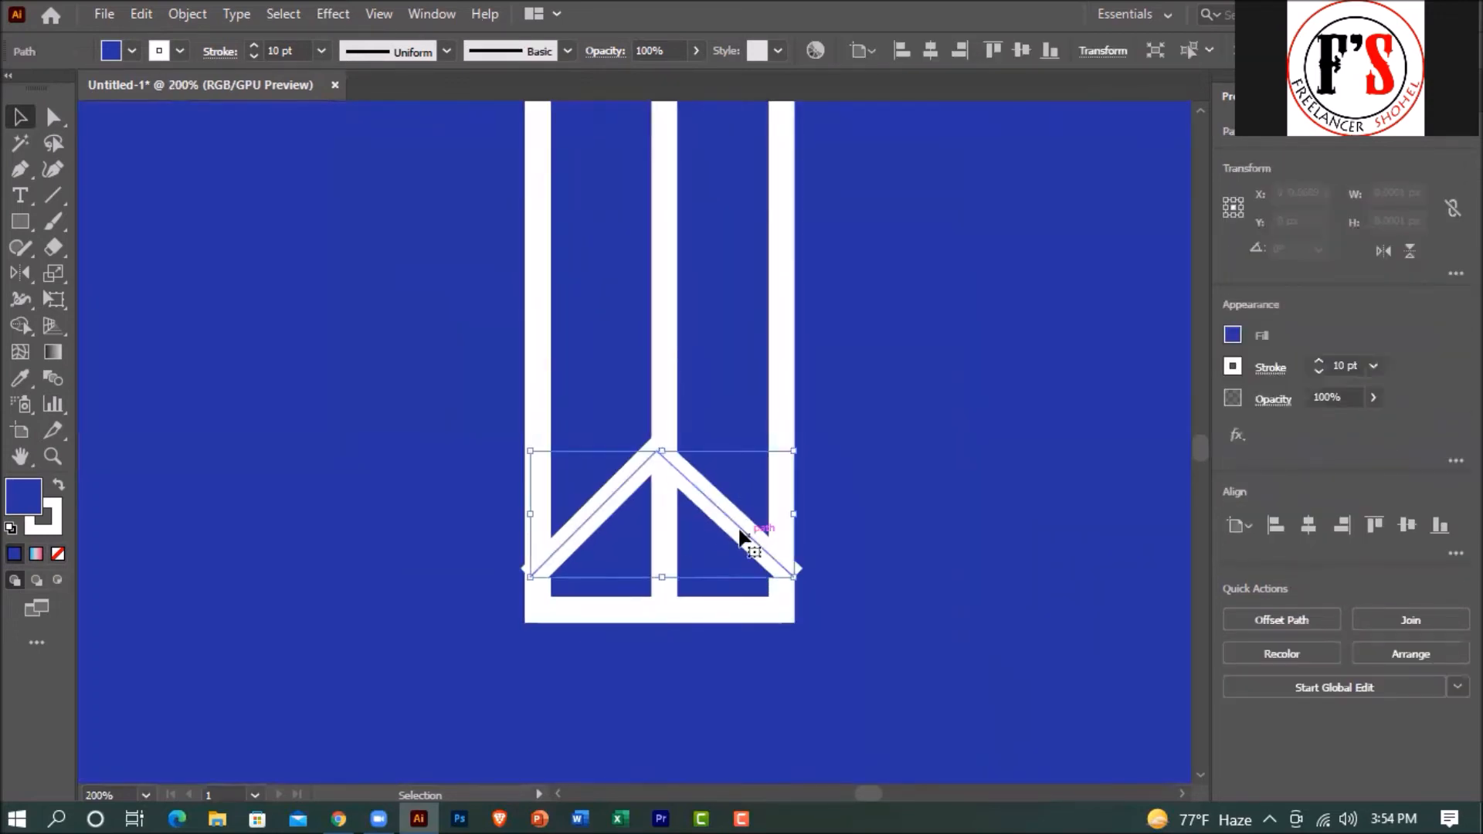
left_click_drag(788, 516, 782, 514)
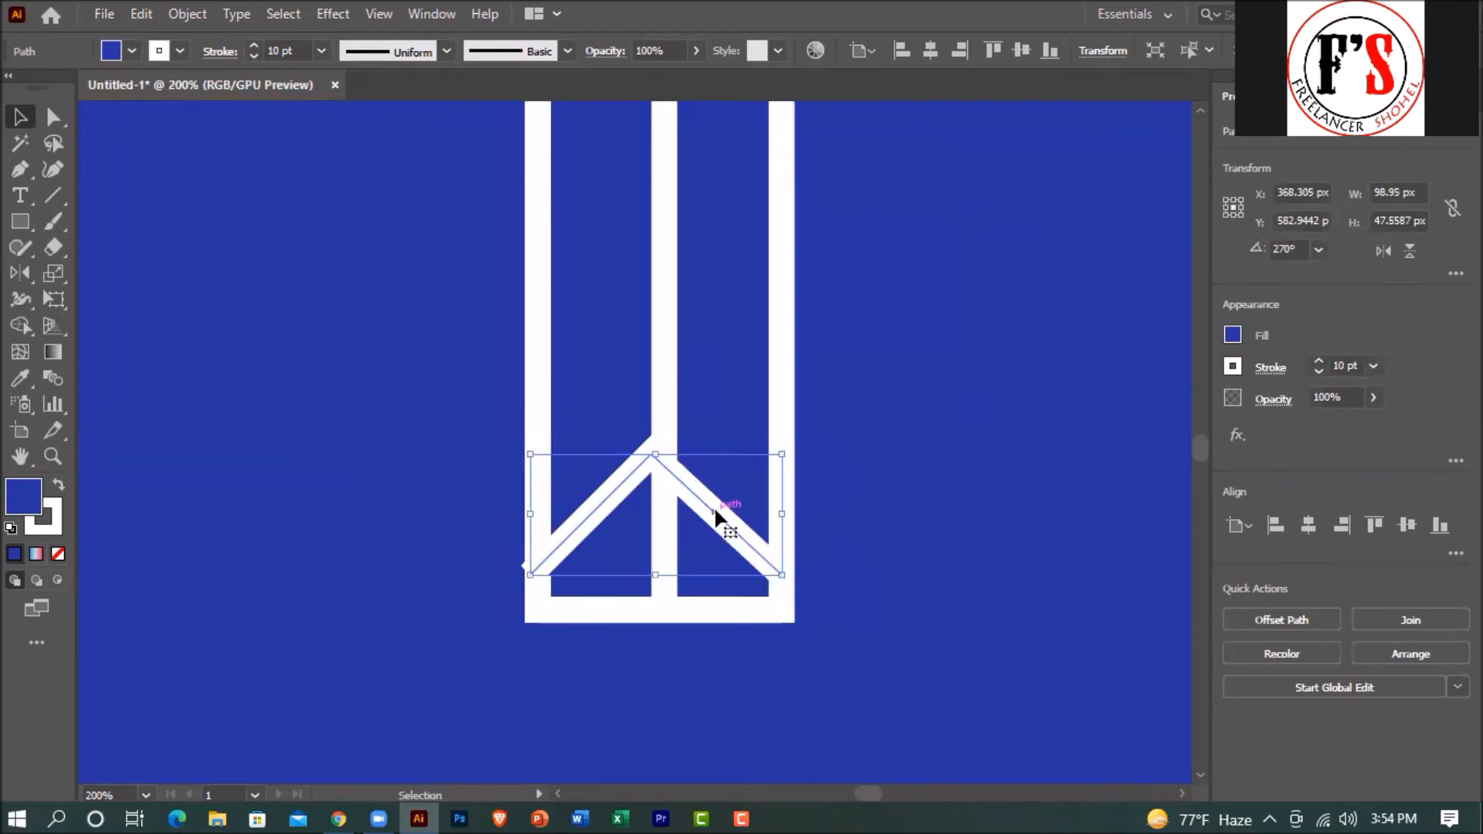
key("Right")
key("Right")
key("Right")
key("Down")
key("Down")
key("Down")
key("Down")
key("Down")
key("Down")
key("Right")
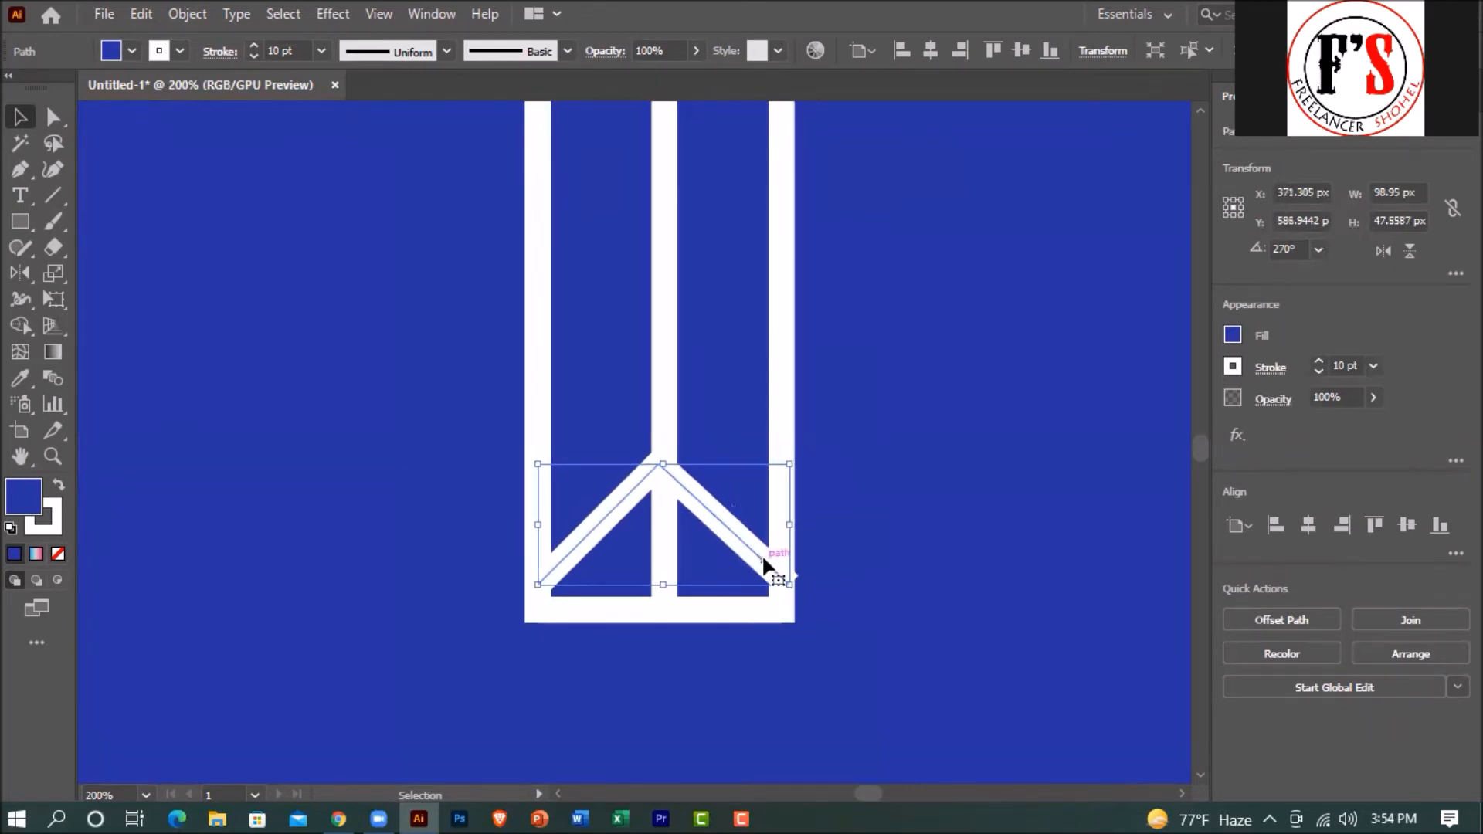
Narrow the foot chevron to about 96 px wide so it ends within the stem's sides.
left_click(784, 523)
left_click(744, 550)
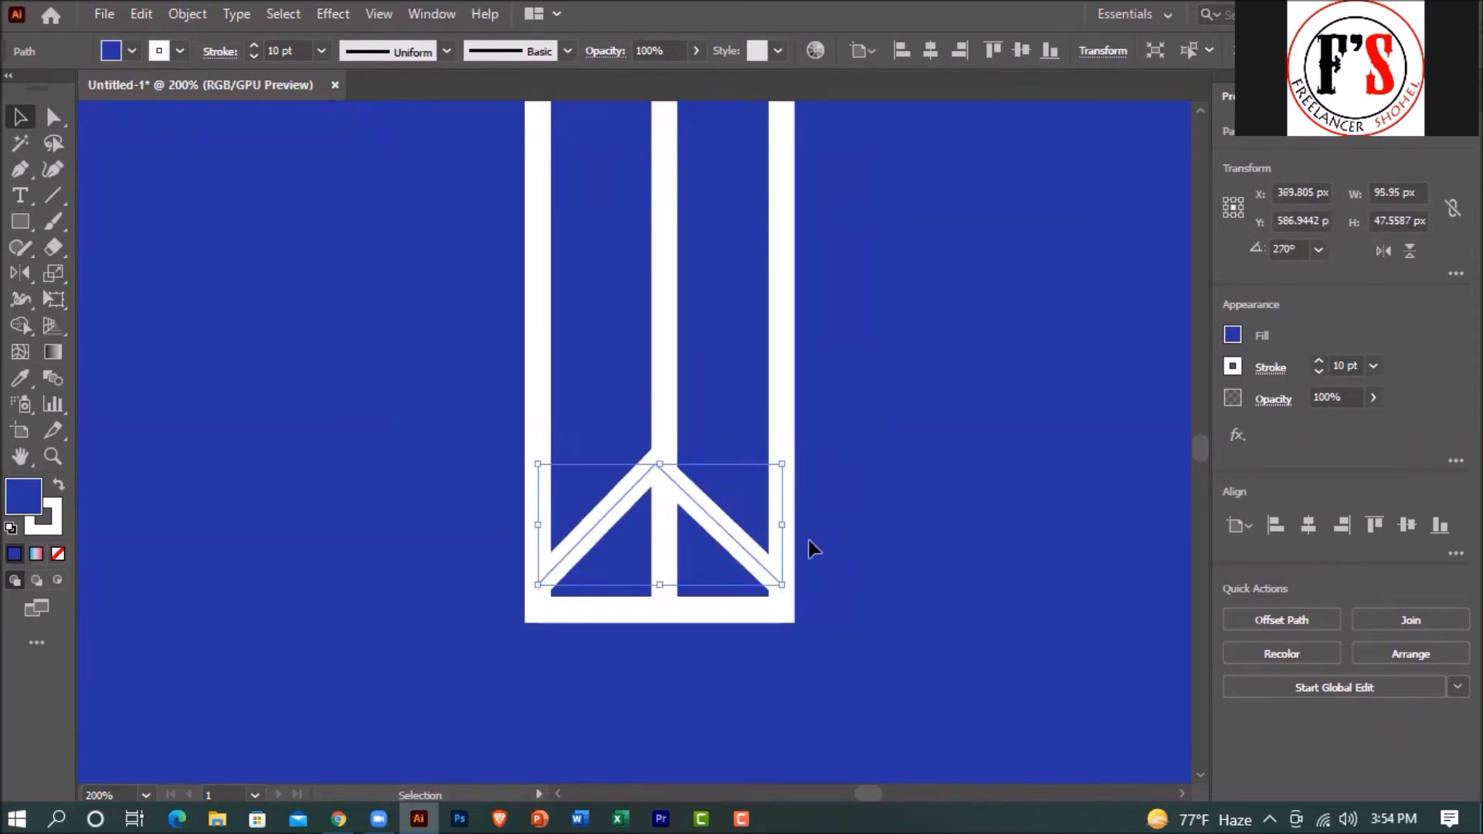
left_click(840, 566)
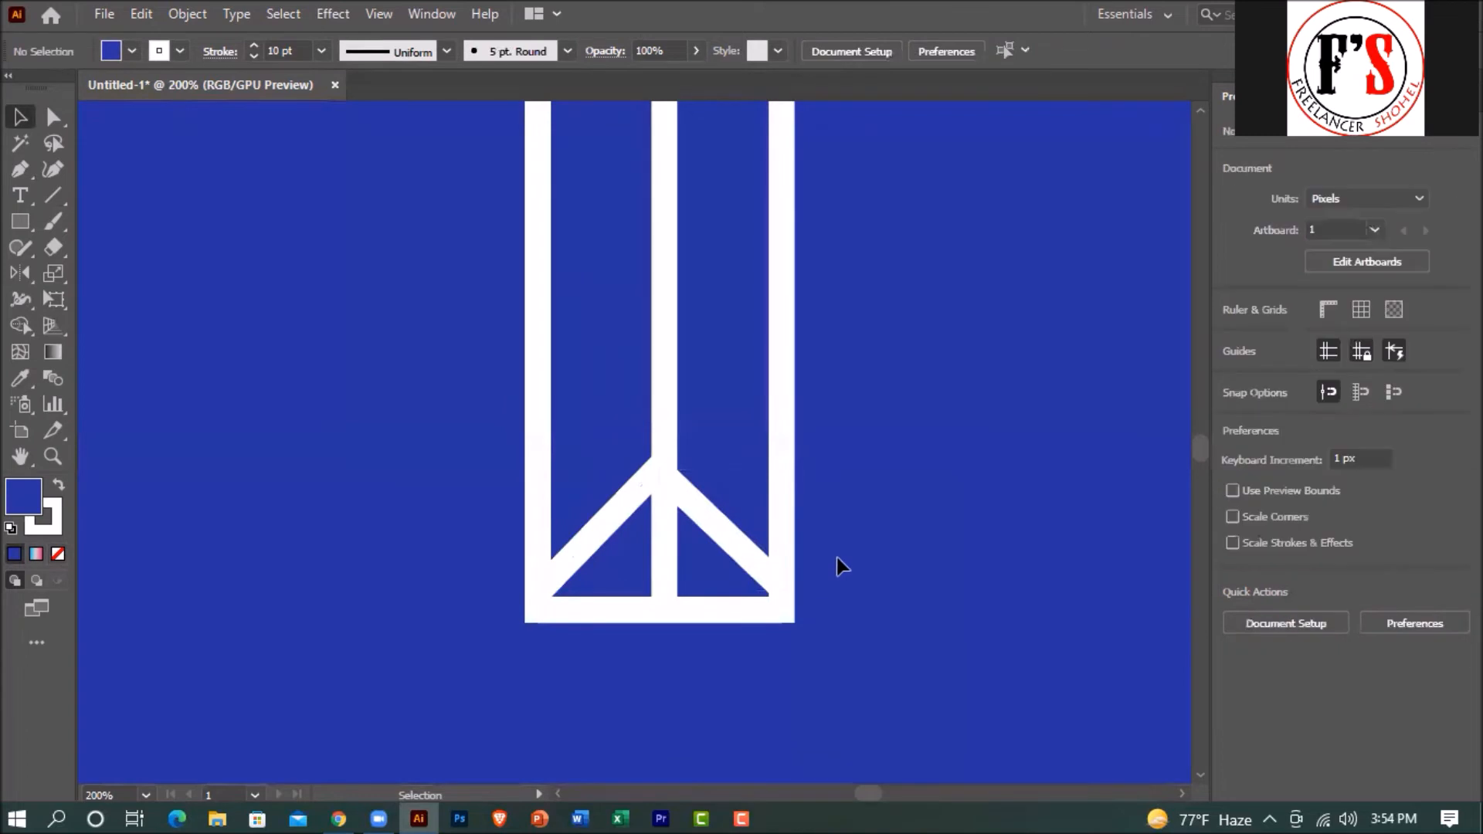
Select all parts of the T and expand their fills and strokes.
scroll(837, 563, "down", 4)
left_click_drag(954, 503, 795, 533)
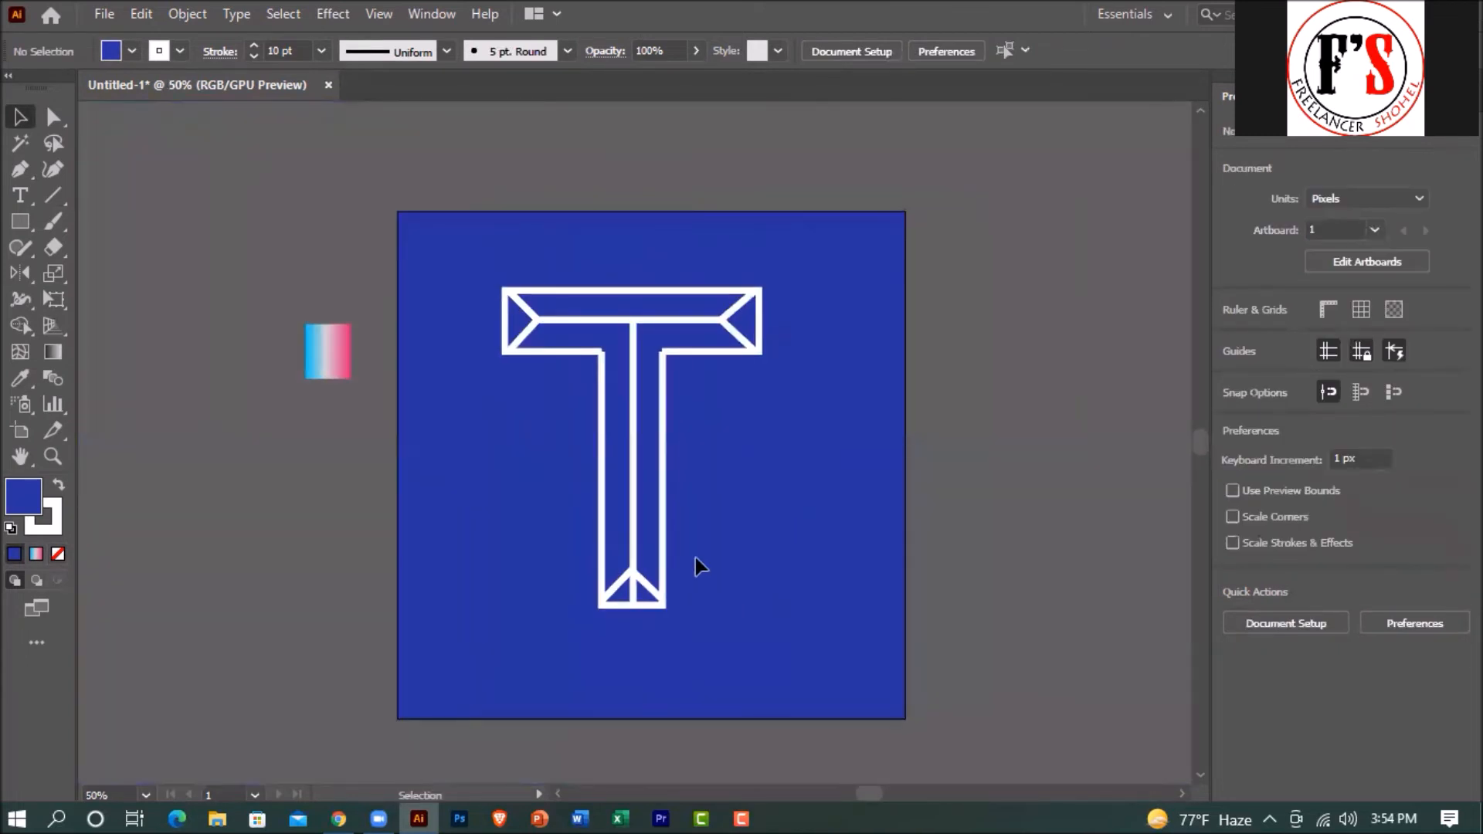
left_click_drag(454, 253, 699, 554)
left_click_drag(799, 623, 802, 622)
left_click(188, 13)
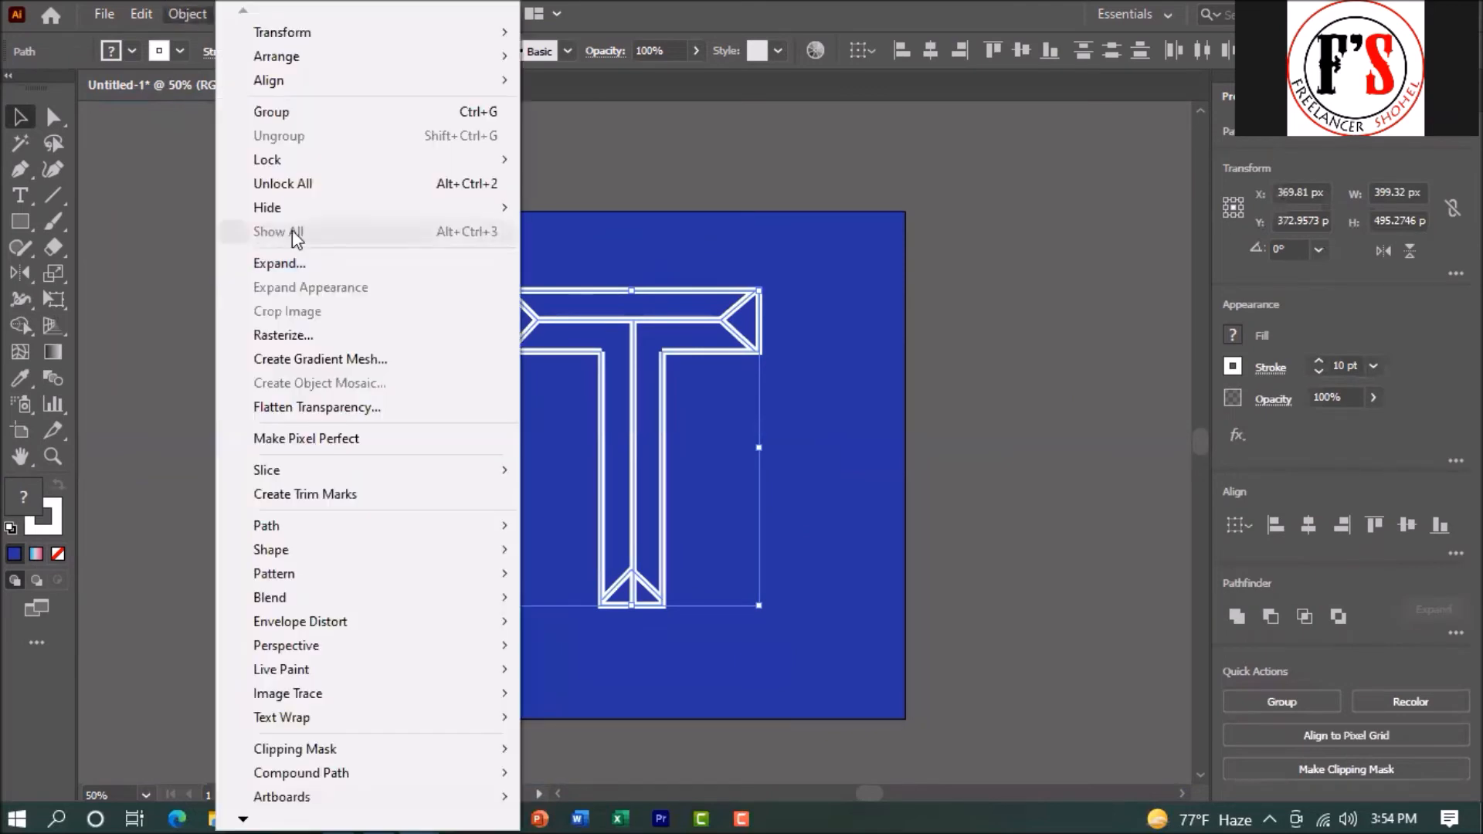
left_click(279, 263)
left_click(690, 542)
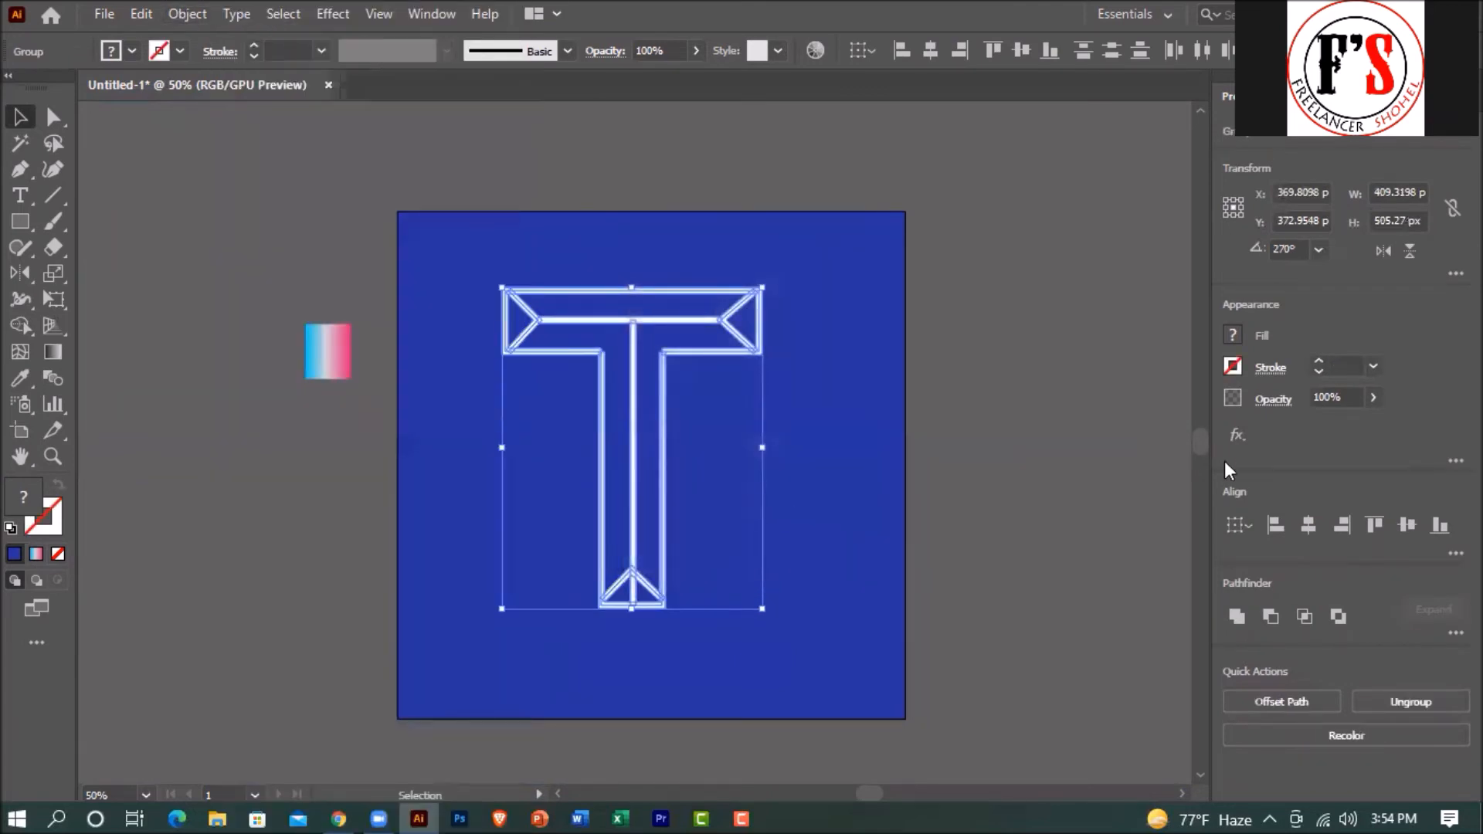
Try to unite the expanded parts of the T into one shape.
left_click(1236, 616)
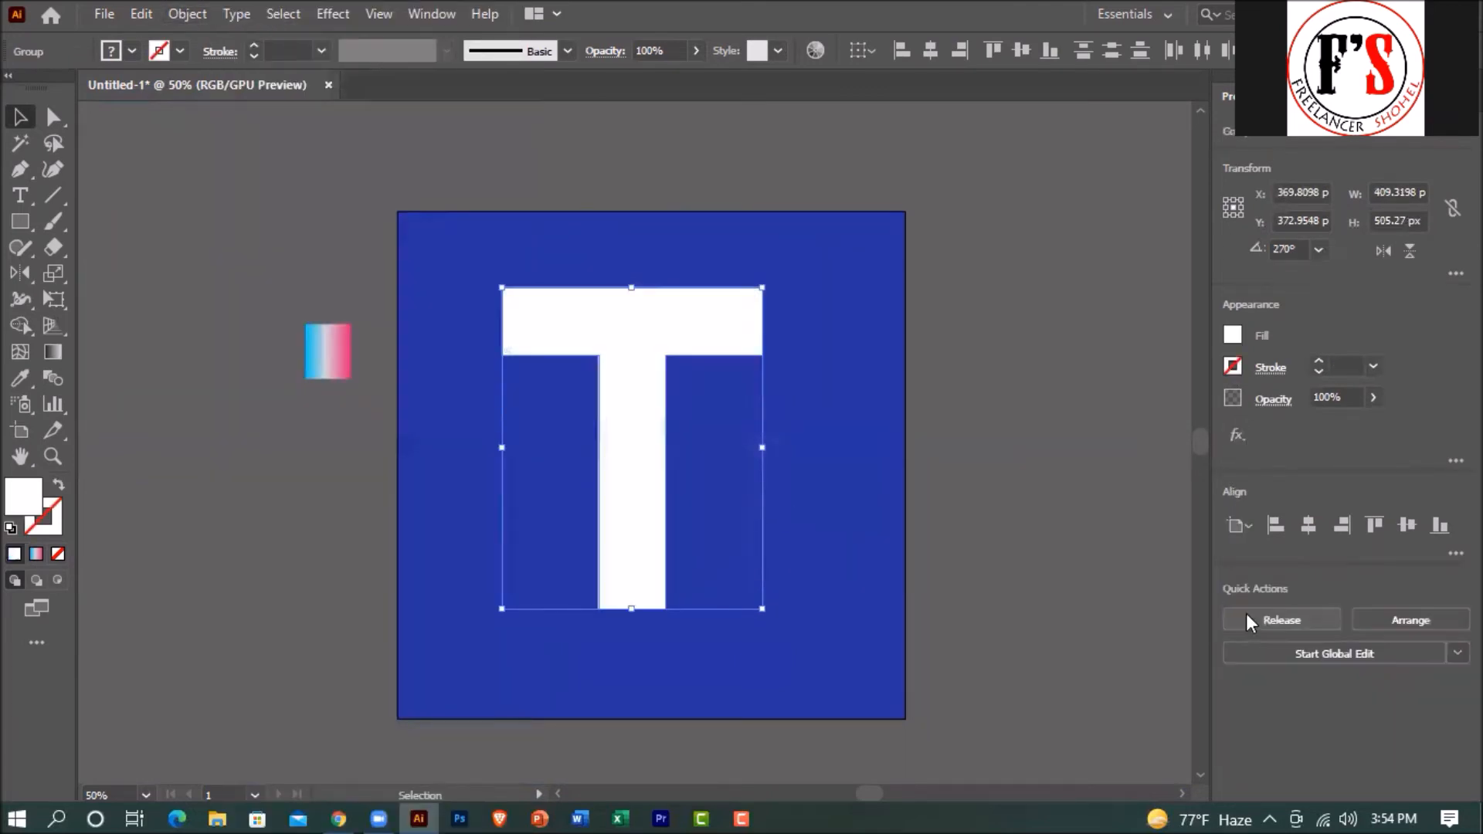
key("a")
key("ctrl+z")
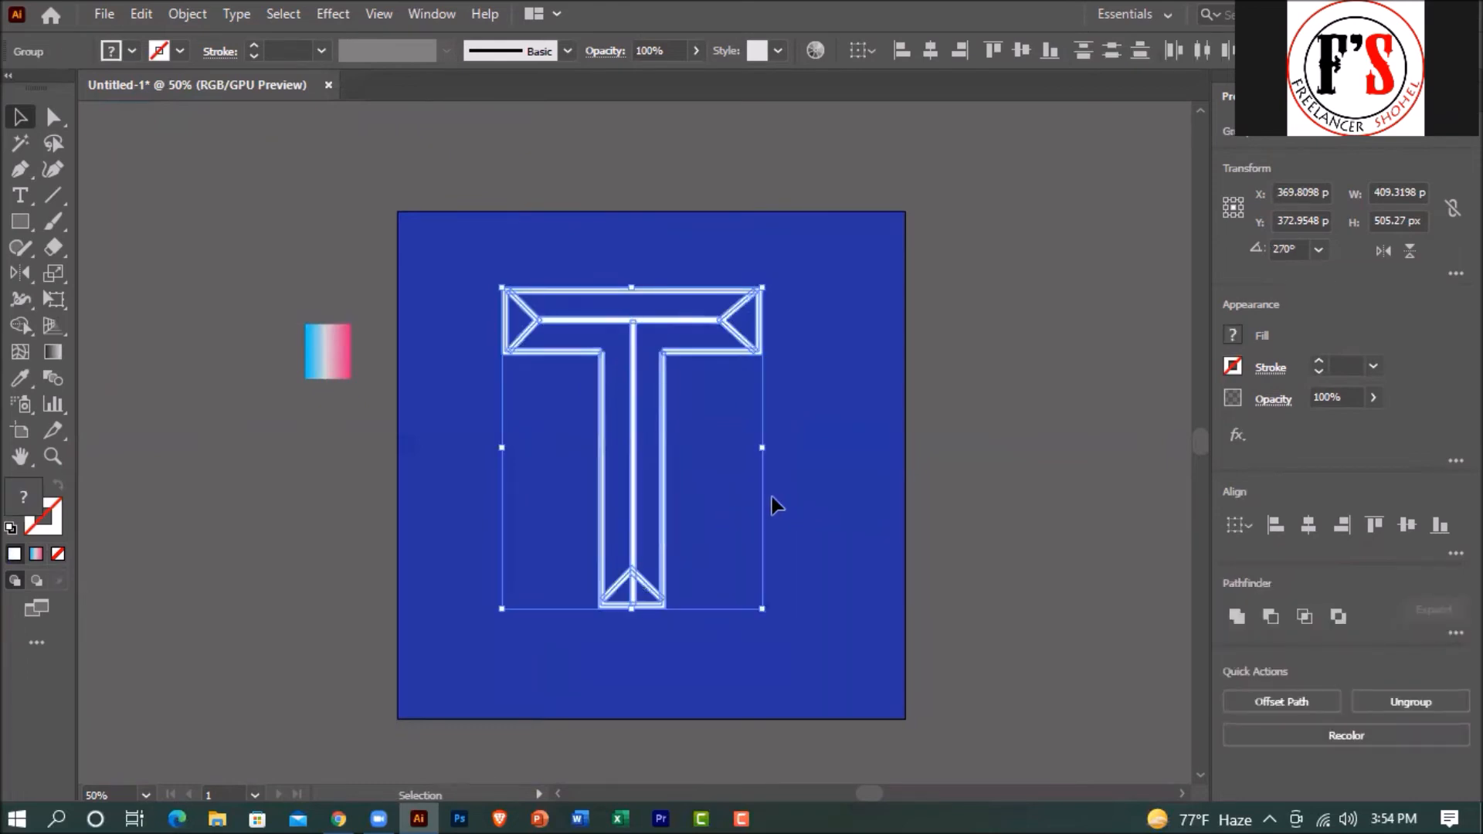
left_click(775, 506)
left_click(735, 333)
left_click(757, 434)
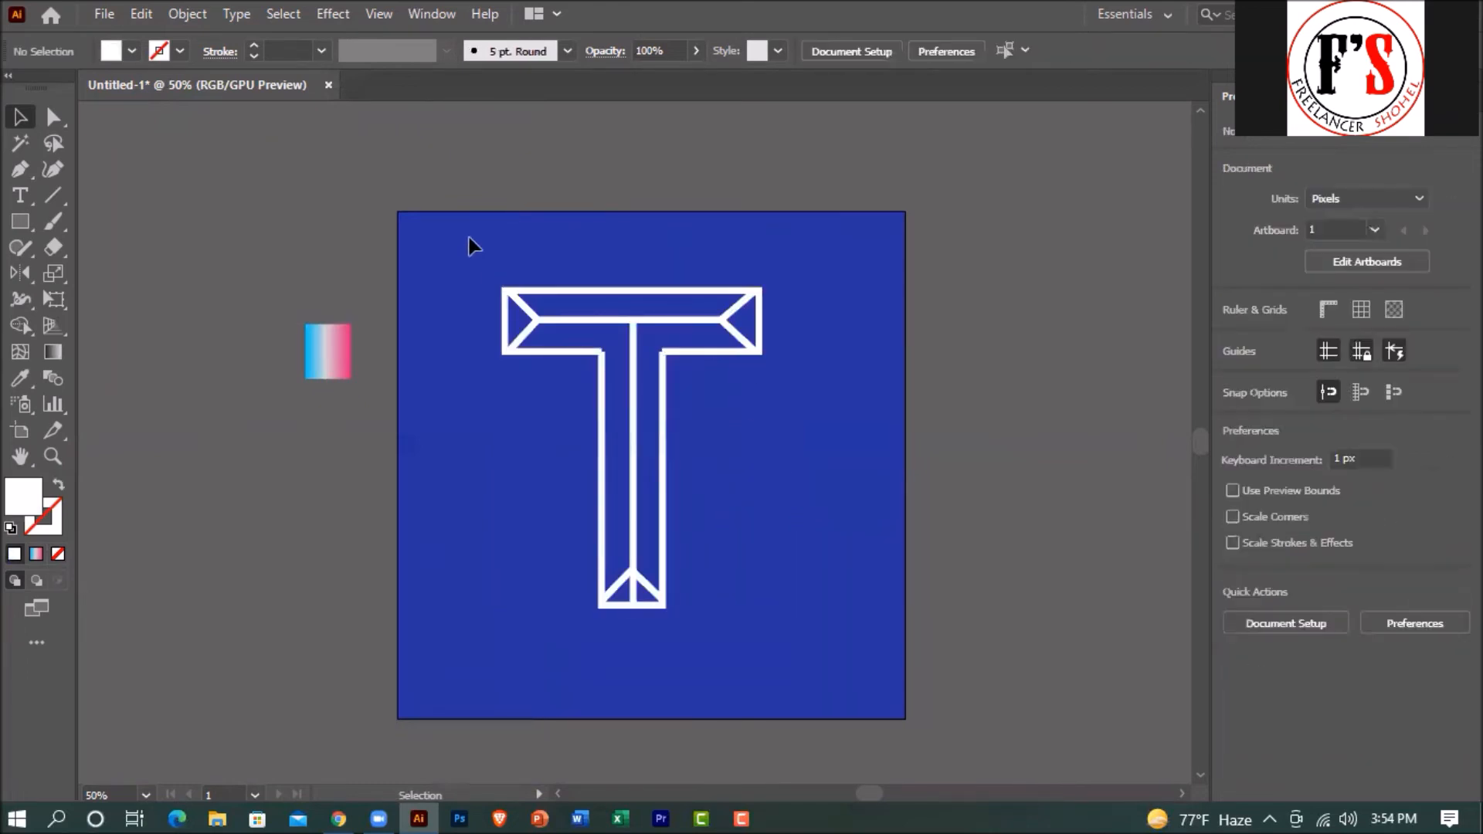
Reselect the whole T and try the Pathfinder operations Unite, Exclude, Intersect and Minus Front on it.
left_click_drag(765, 380, 842, 626)
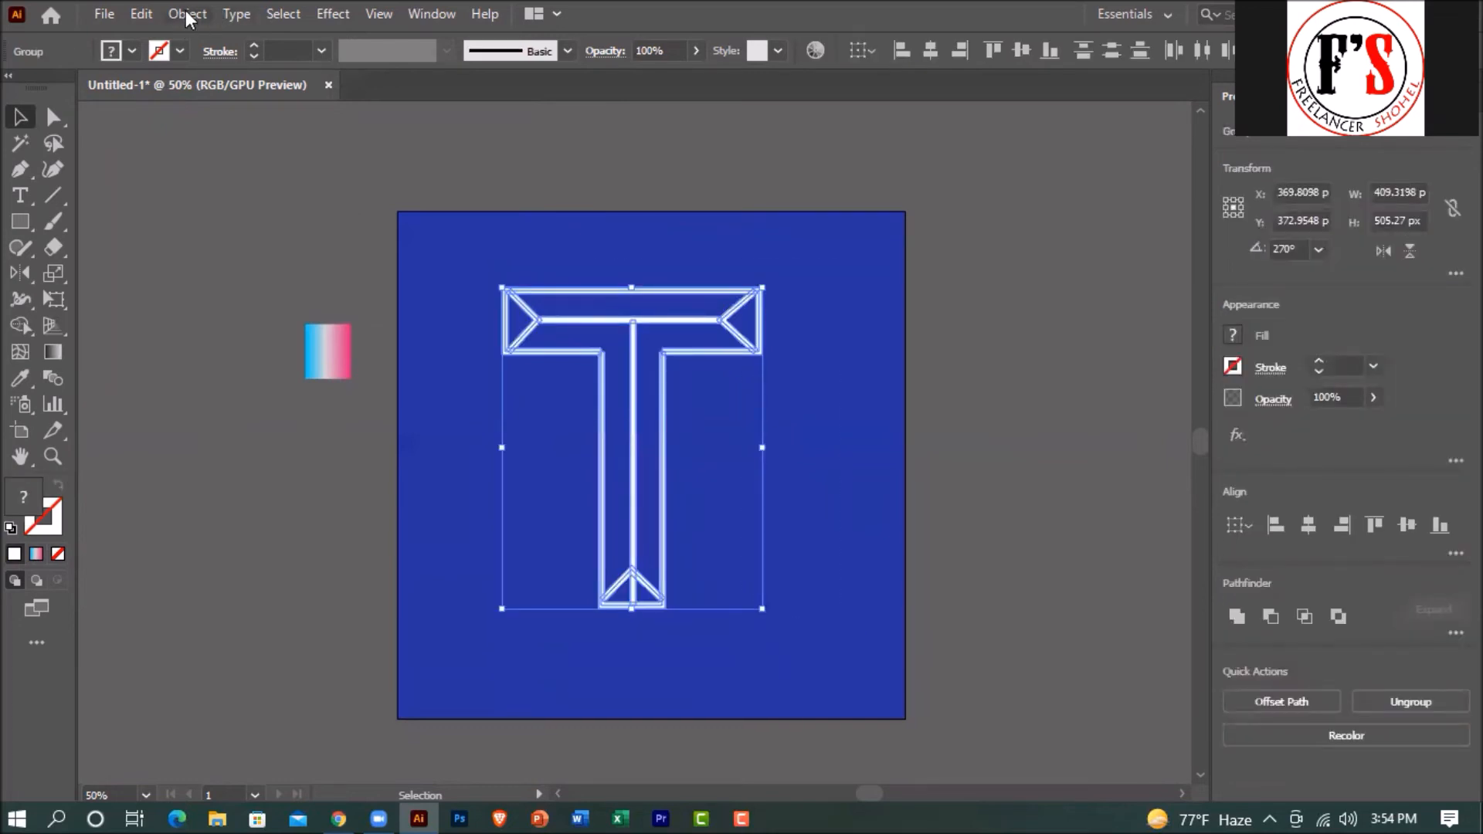
left_click(186, 13)
left_click(784, 498)
left_click(1239, 618)
key("ctrl+z")
left_click(1329, 623)
left_click(1331, 622)
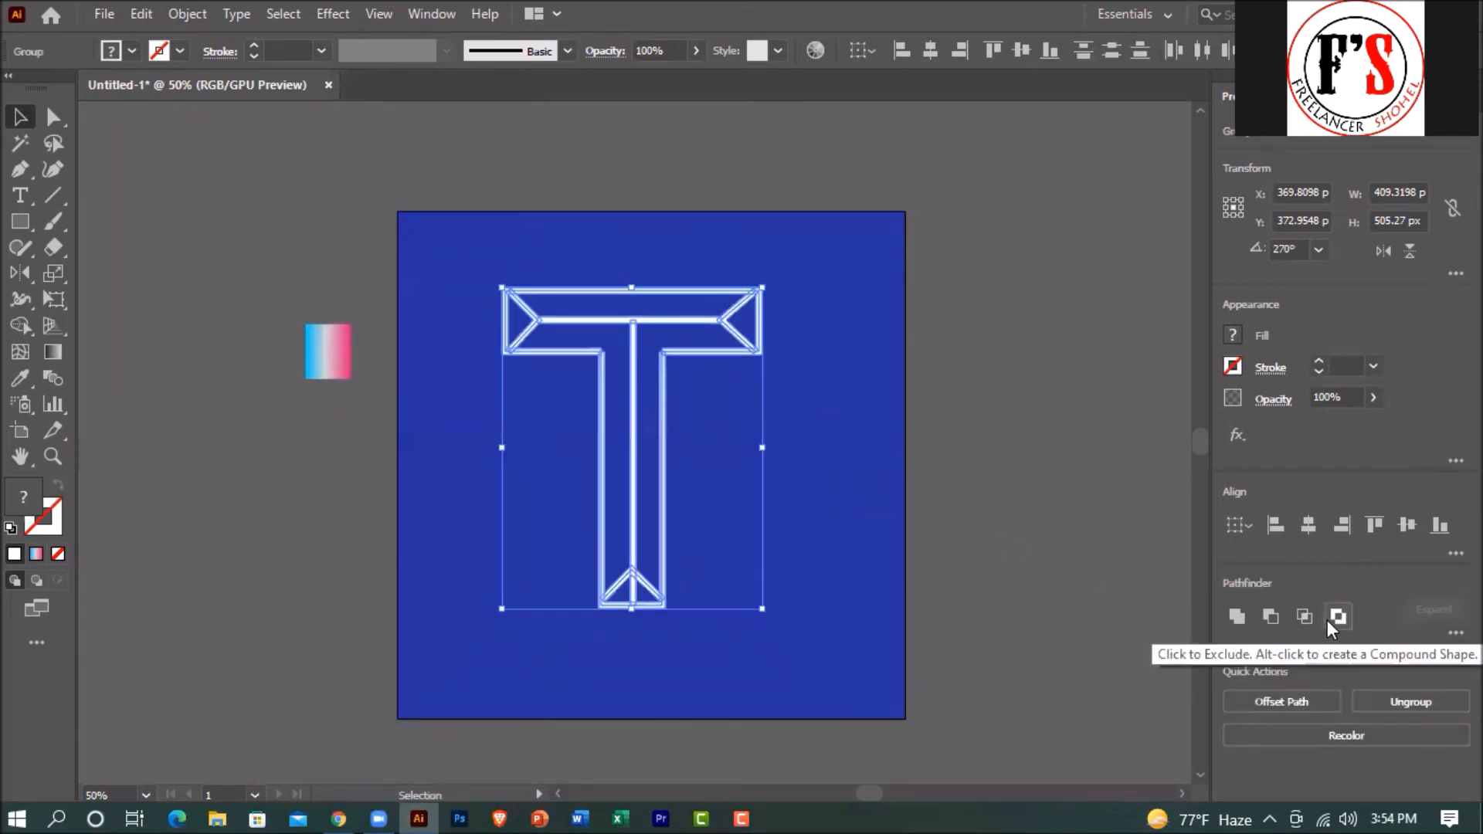
left_click(1306, 618)
left_click(942, 442)
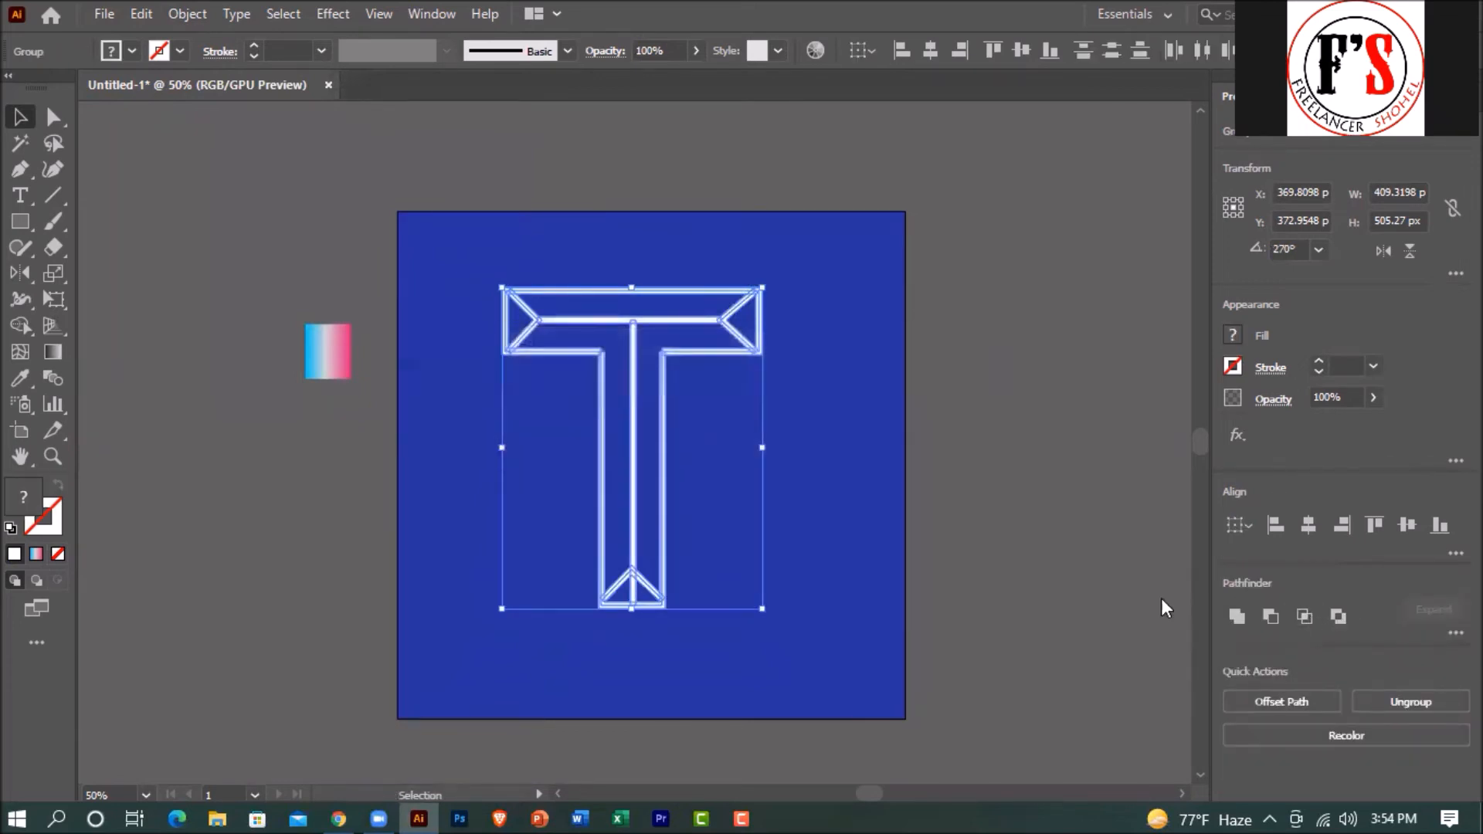
left_click(1270, 618)
key("ctrl+z")
left_click(765, 464)
Try to unite only the crossbar's expanded outline group.
left_click(727, 352)
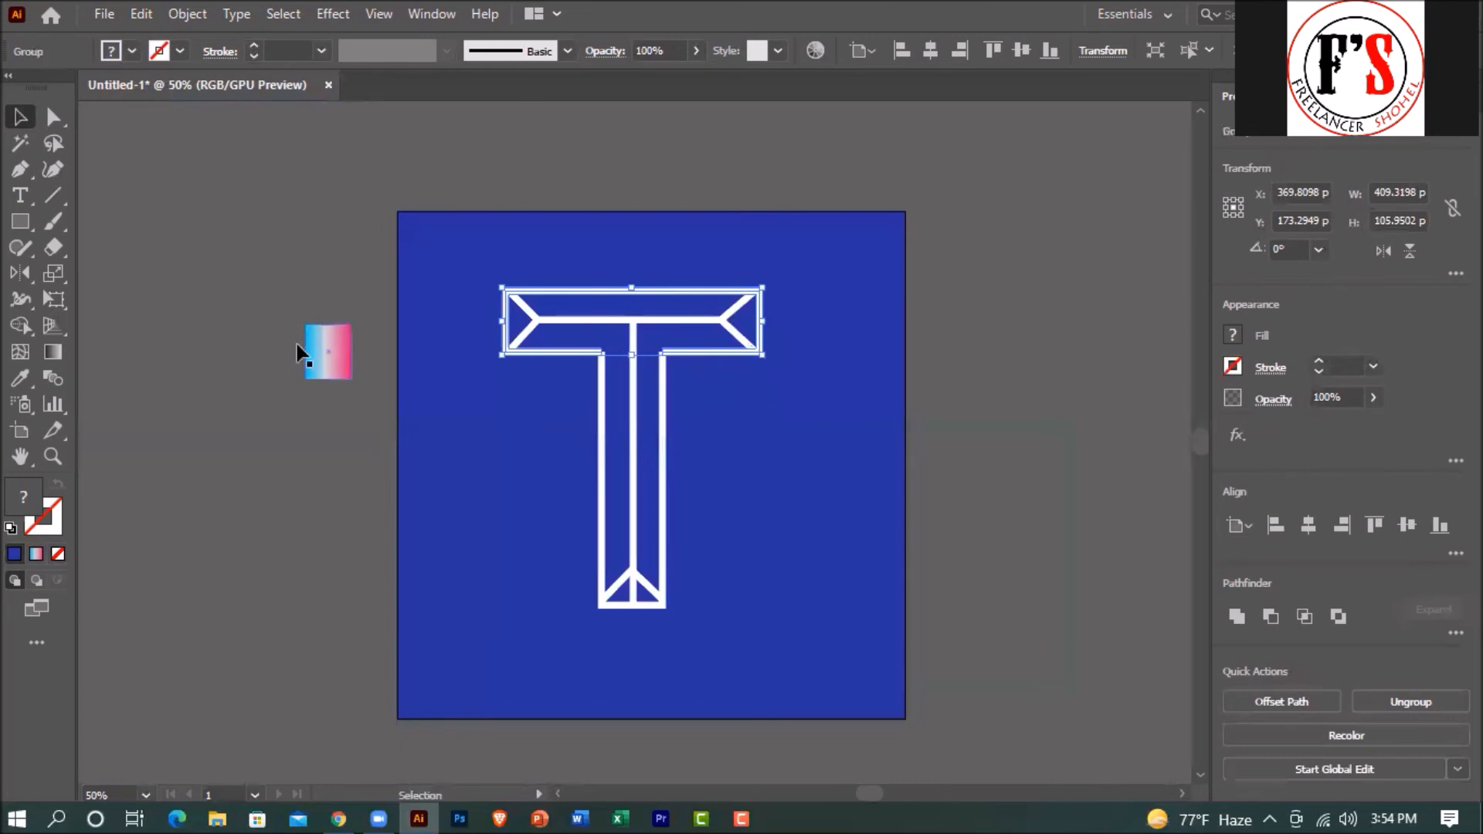
left_click(1236, 617)
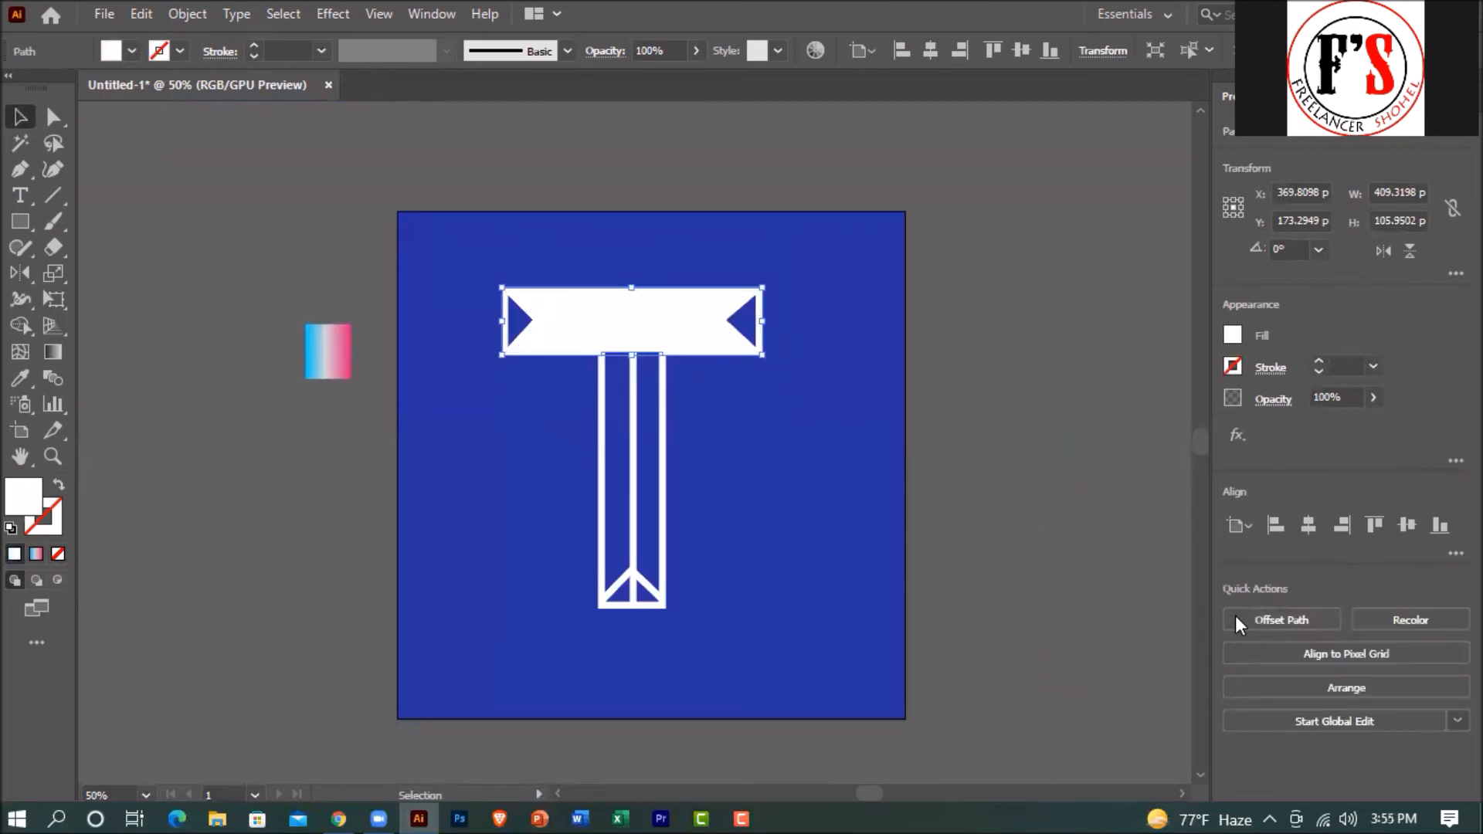
key("ctrl+z")
left_click(767, 502)
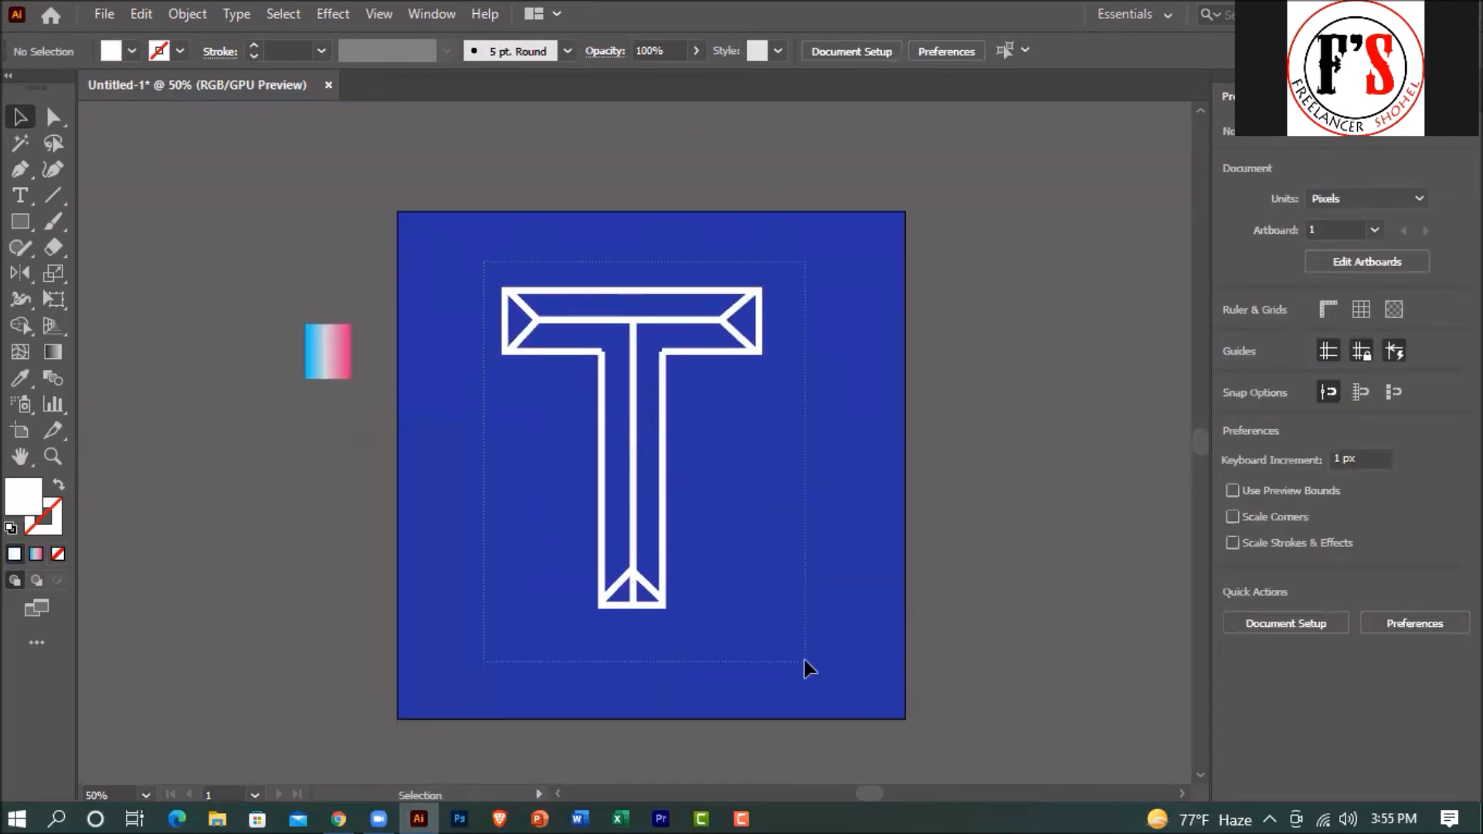
Apply the sample square's blue-to-pink gradient to the whole T and swap it from the fill to the stroke.
key("ctrl+a")
key("i")
left_click(335, 332)
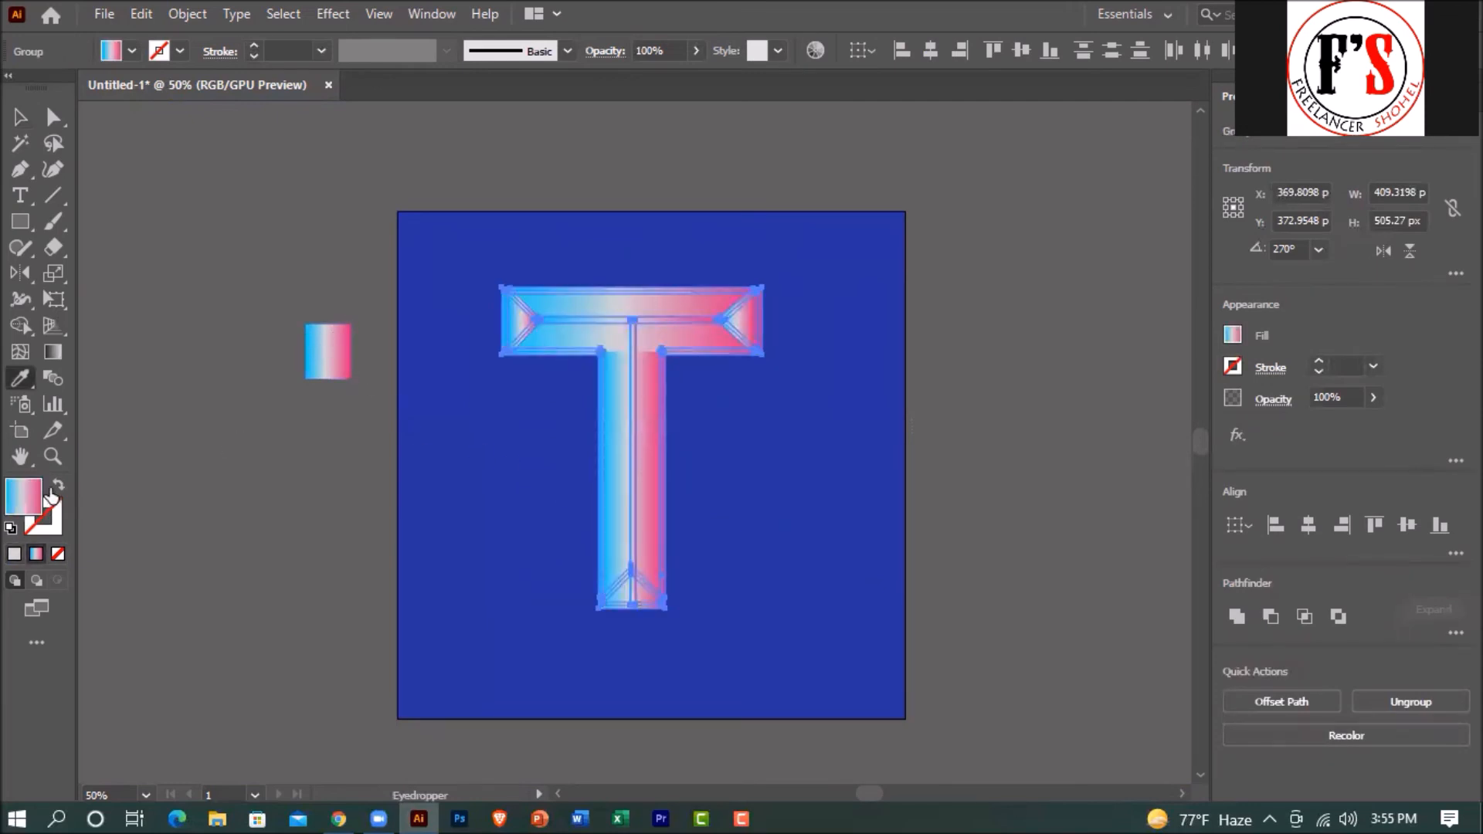
left_click(55, 487)
left_click(20, 117)
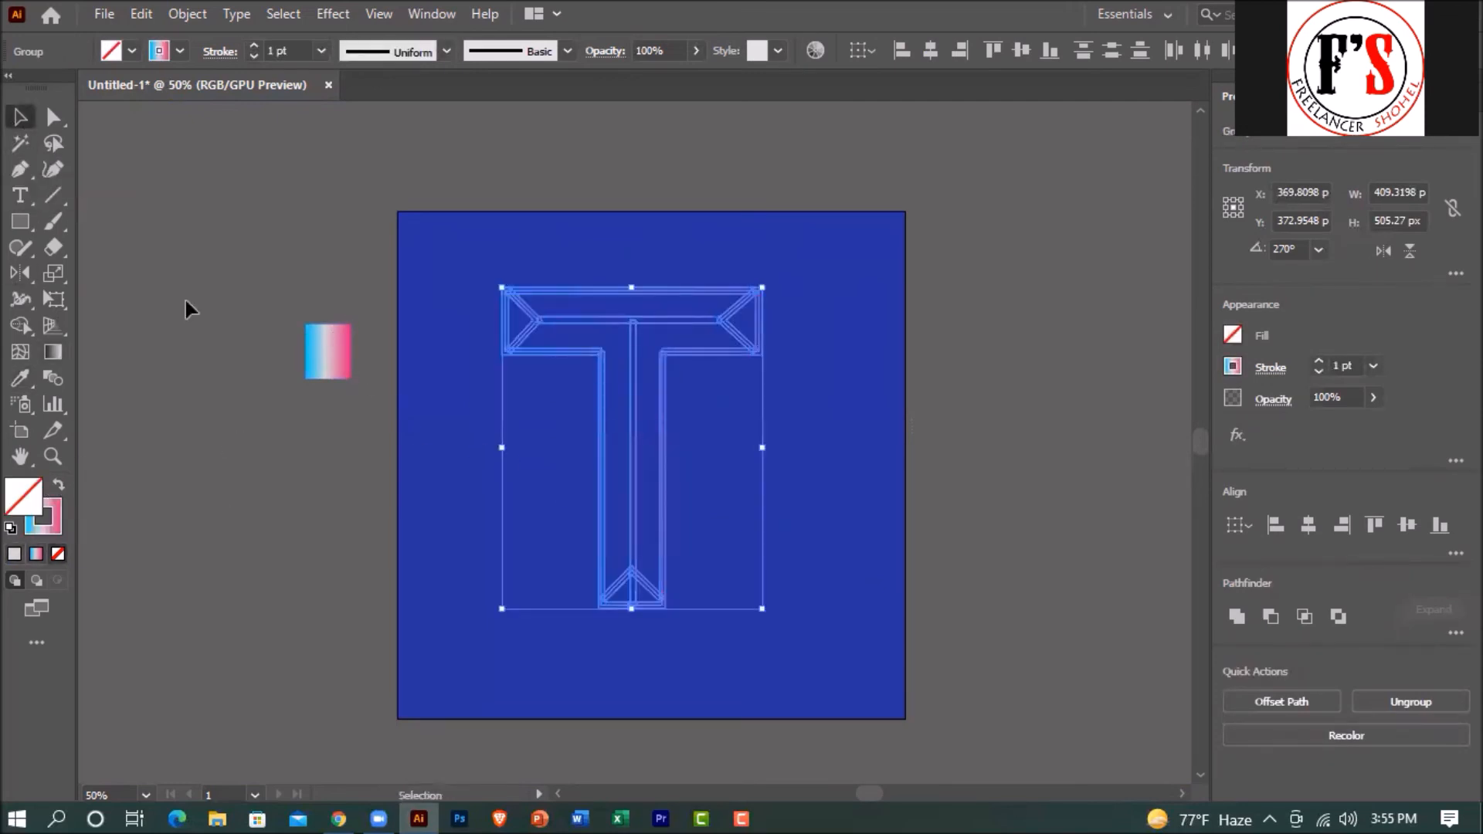
left_click(463, 529)
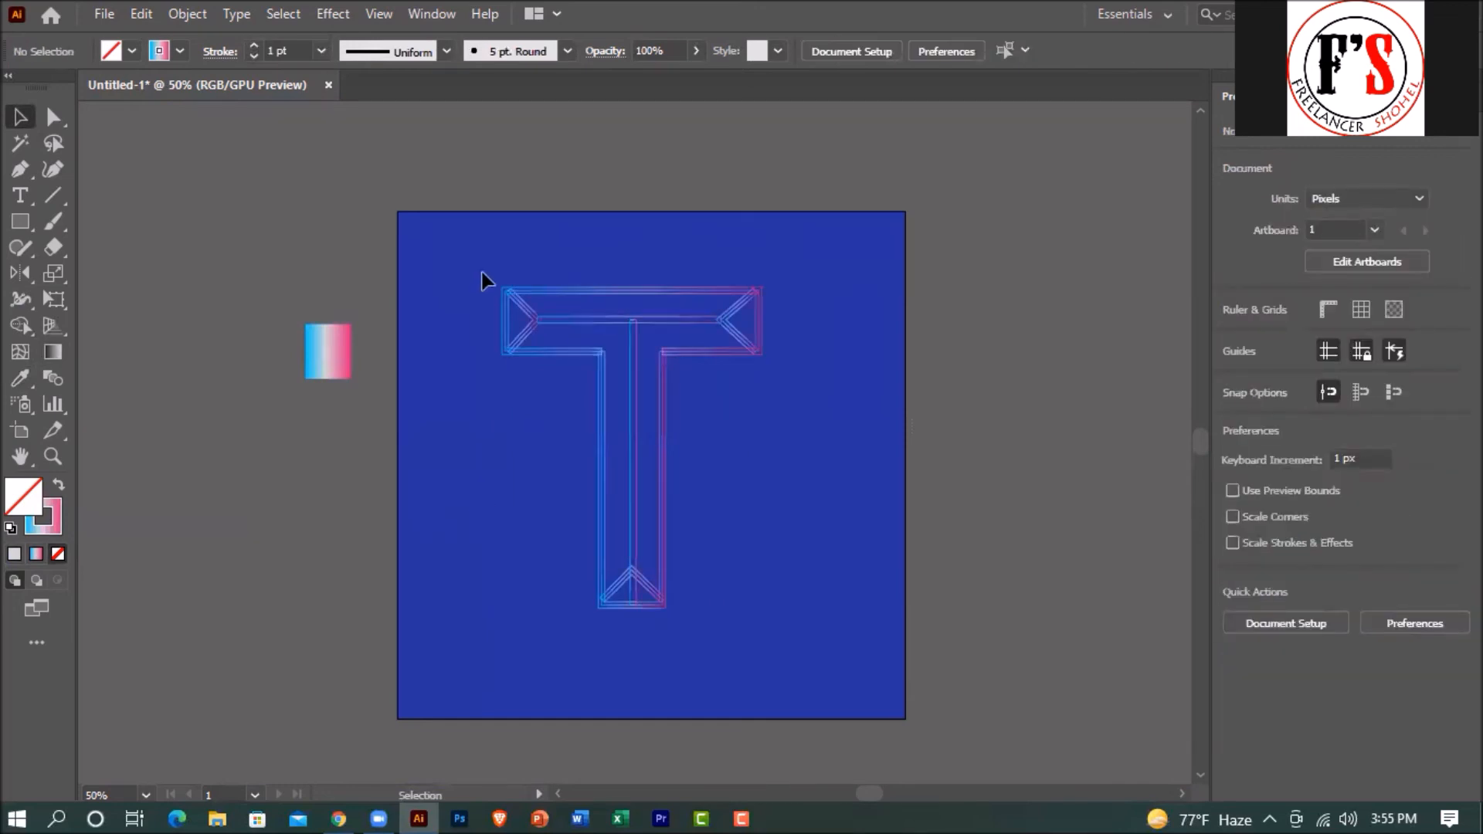
Enlarge the whole T to about 424 × 524 px and move it towards the centre of the blue background.
left_click_drag(825, 655, 824, 661)
mouse_move(762, 614)
left_mouse_down()
mouse_move(791, 646)
mouse_move(766, 615)
left_mouse_up()
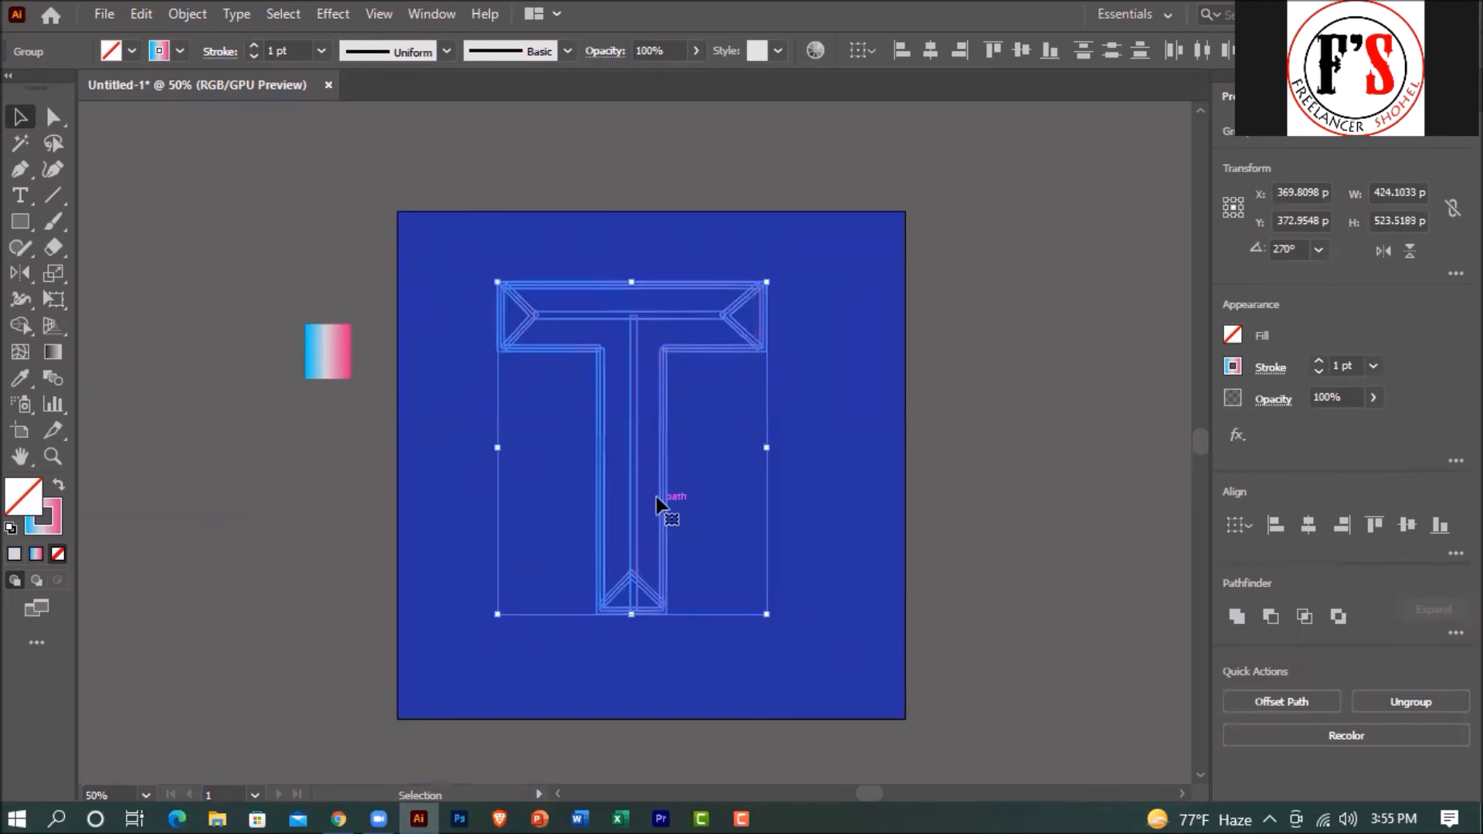
left_click_drag(663, 502, 692, 518)
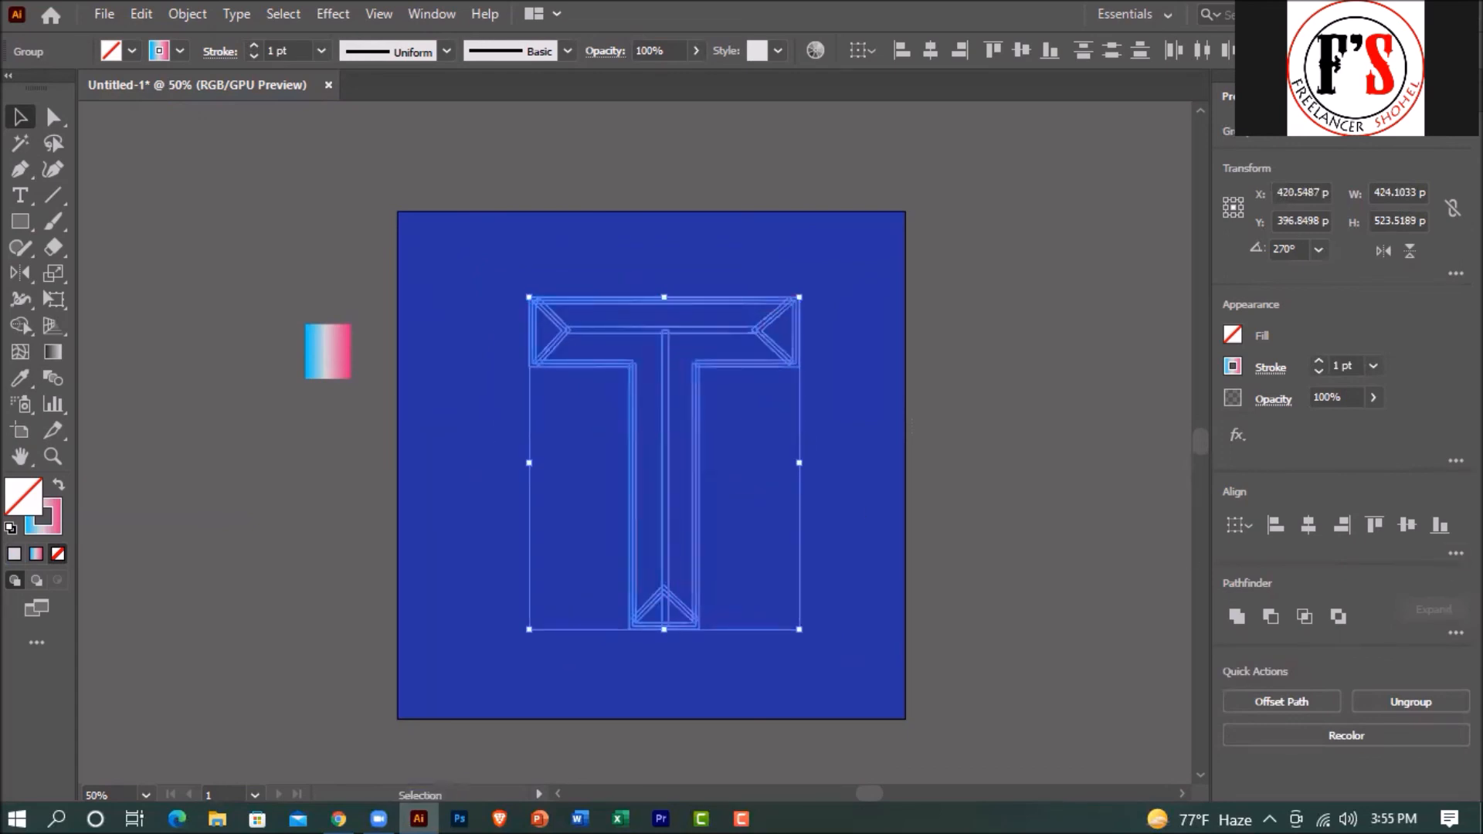
Set the T's gradient stroke weight to 3 pt.
left_click(1374, 365)
left_click(1380, 436)
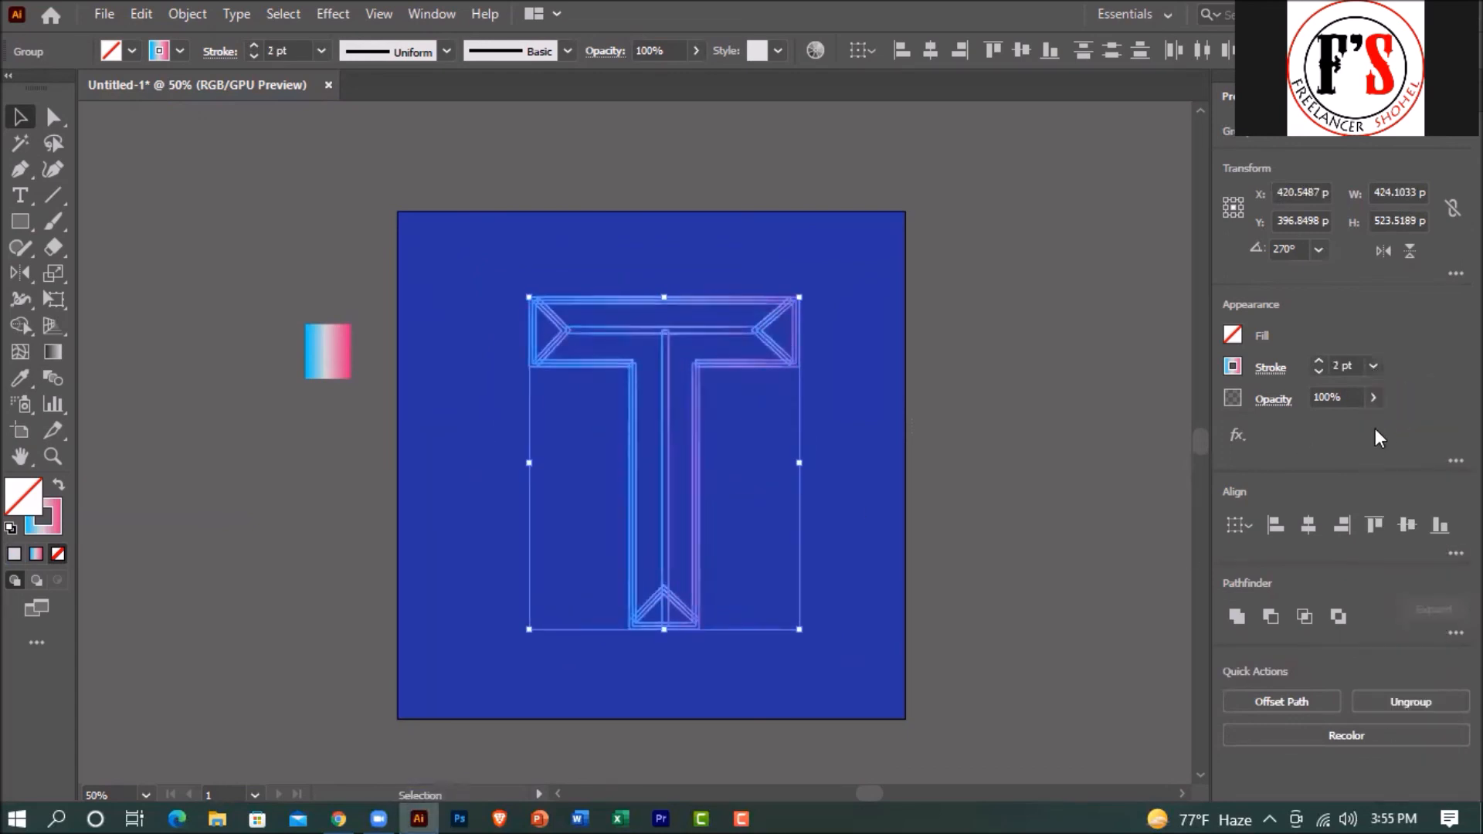
left_click(1373, 366)
left_click(1390, 412)
left_click(869, 417)
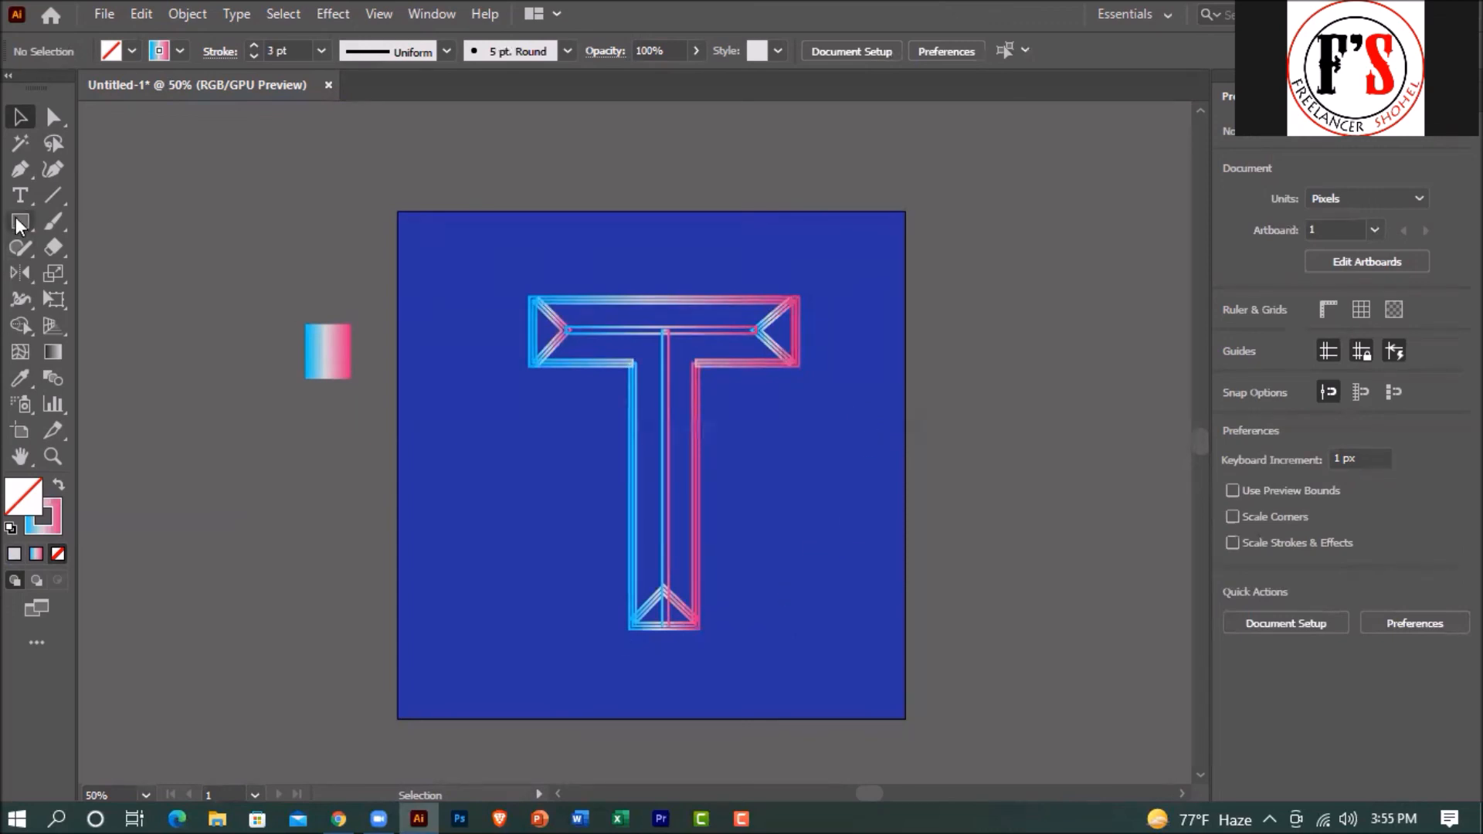
Add the text "ok" in 300 pt Arial Rounded MT Bold and place it below the T across the background's lower edge.
key("t")
scroll(684, 632, "down", 2)
left_click(581, 669)
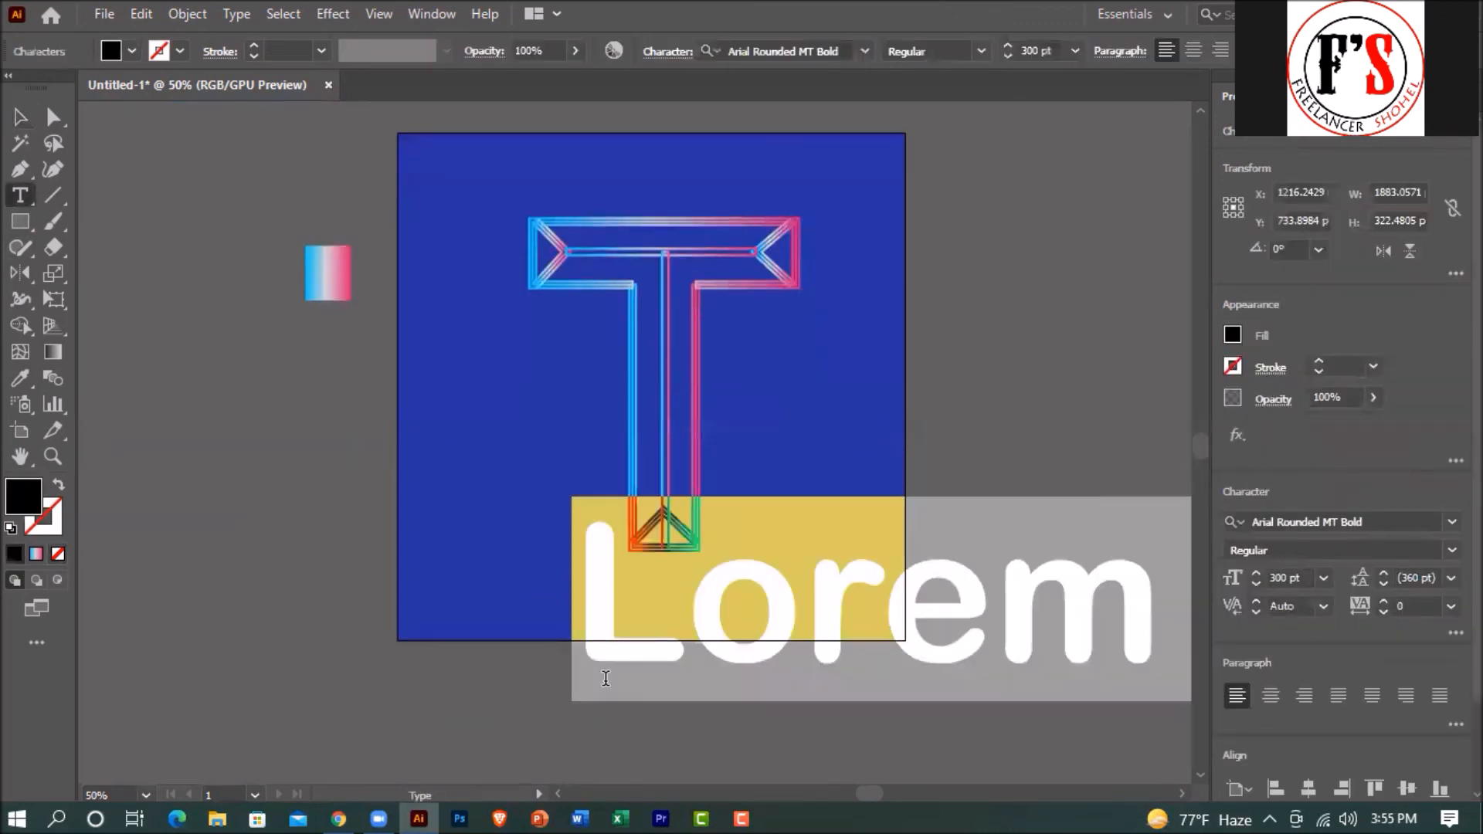
type("ok")
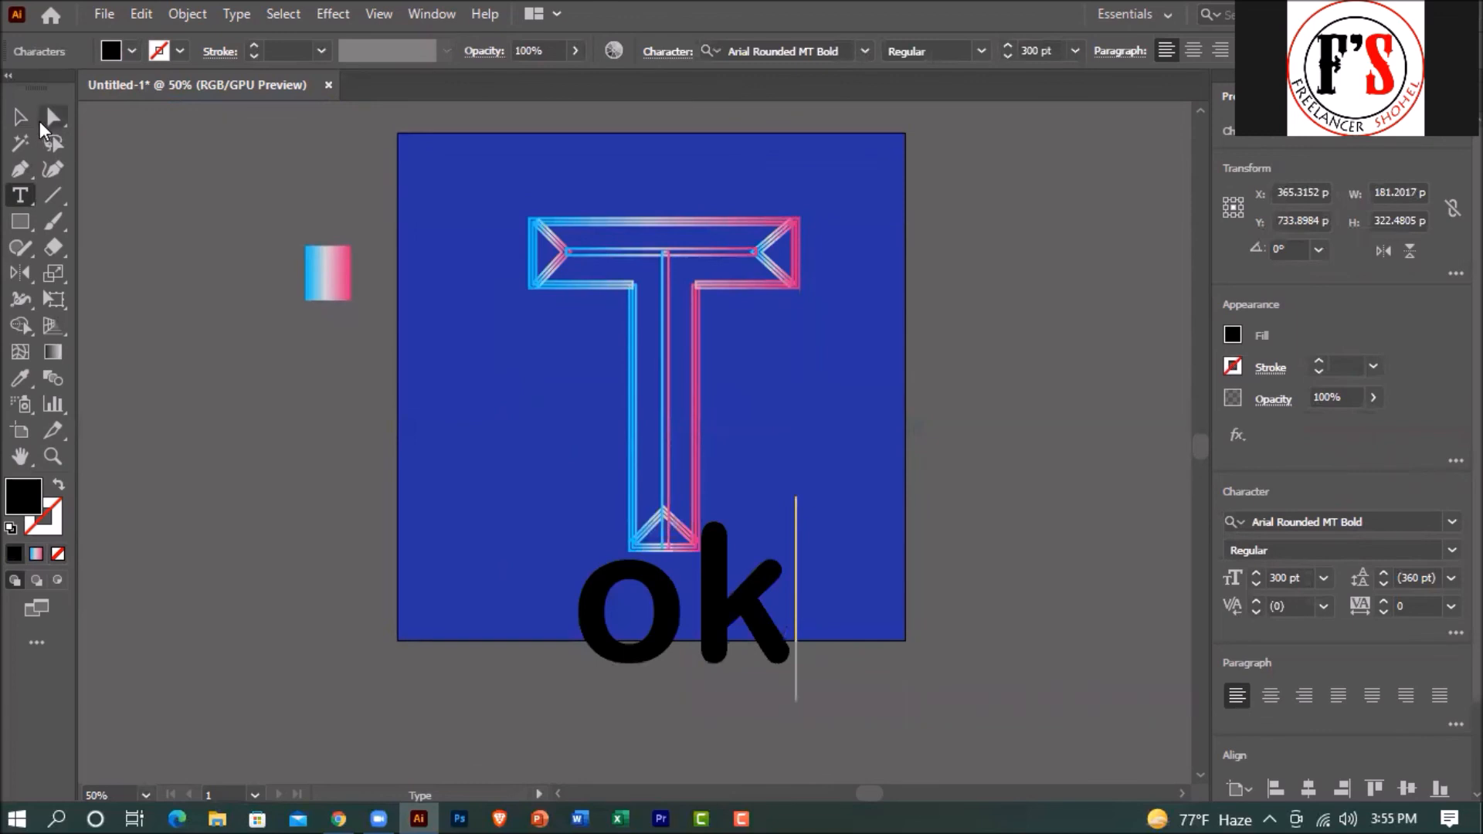
key("Escape")
left_click_drag(666, 601, 647, 690)
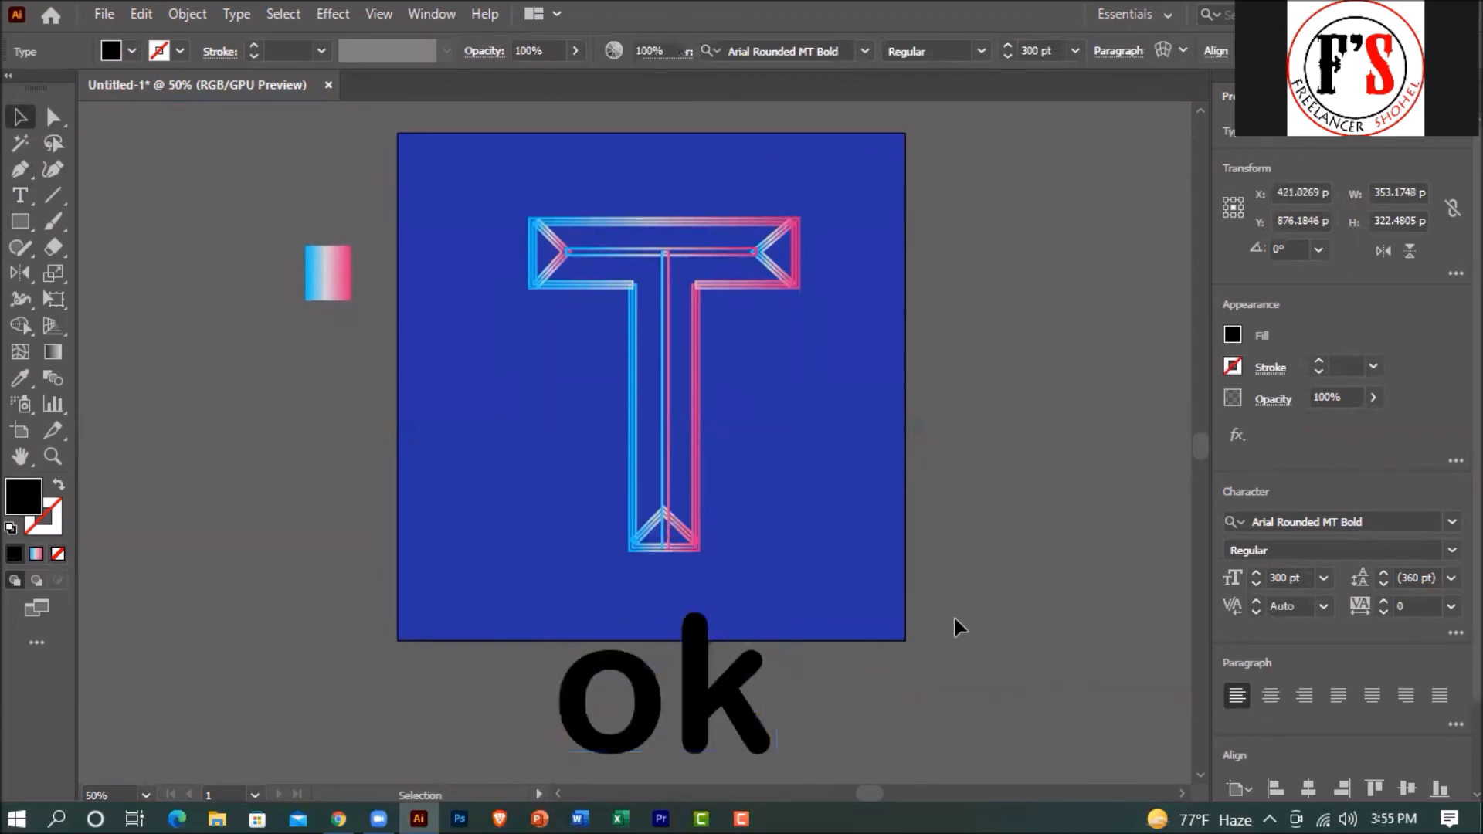
left_click(941, 599)
left_click_drag(907, 586, 905, 588)
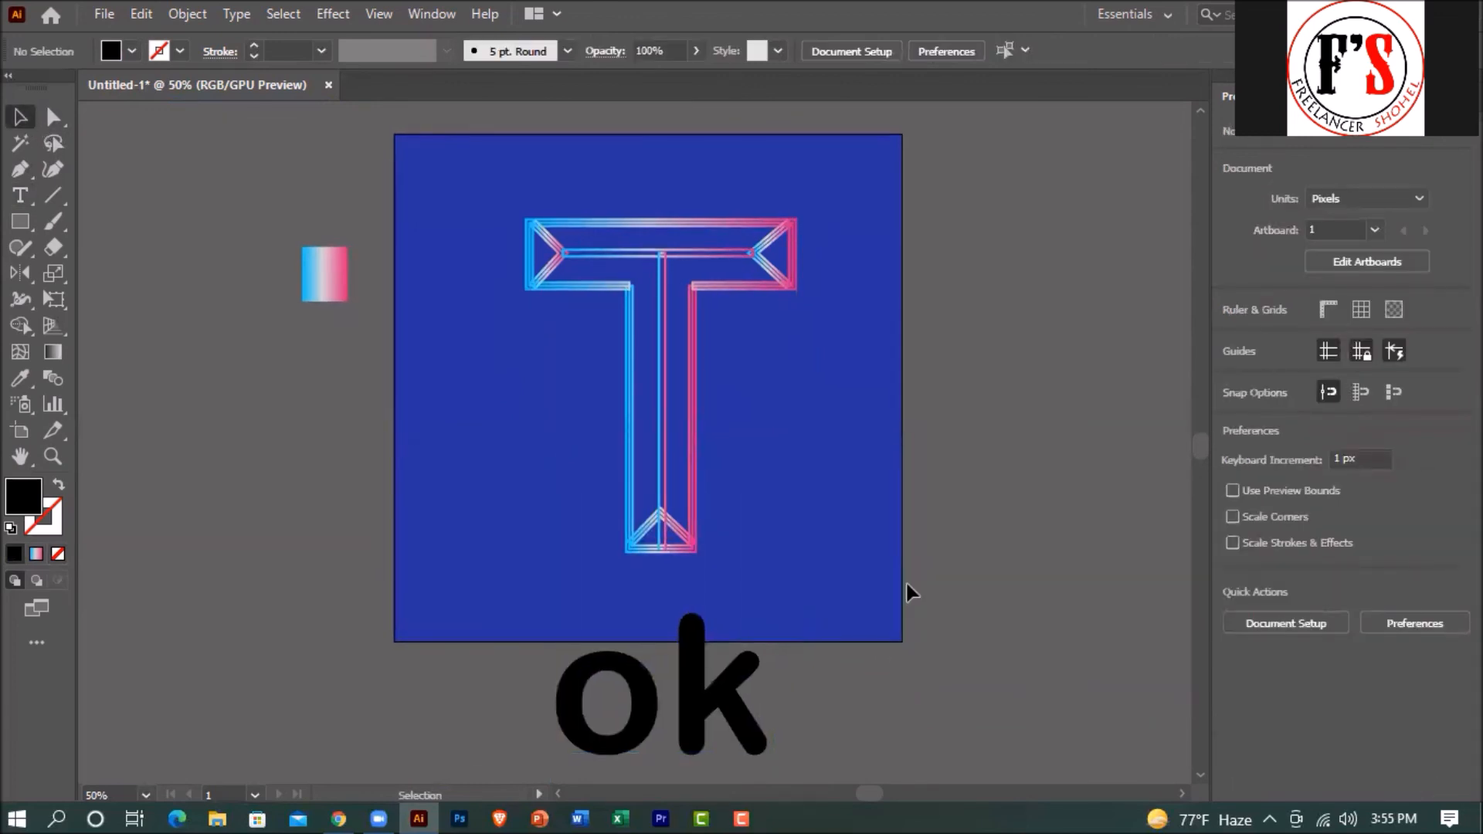